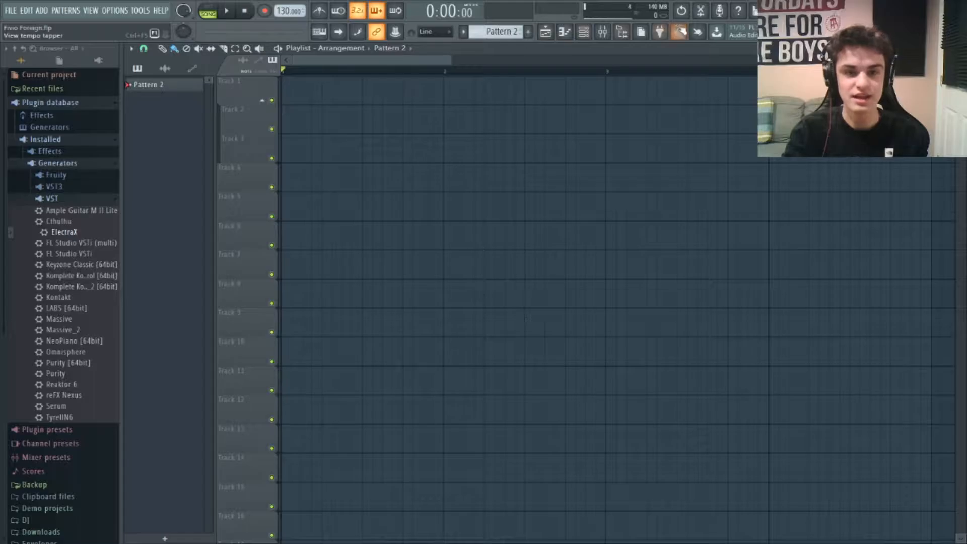
- Open the ElectraX instrument from the channel rack and examine its Church in the Wild keys preset
click(593, 35)
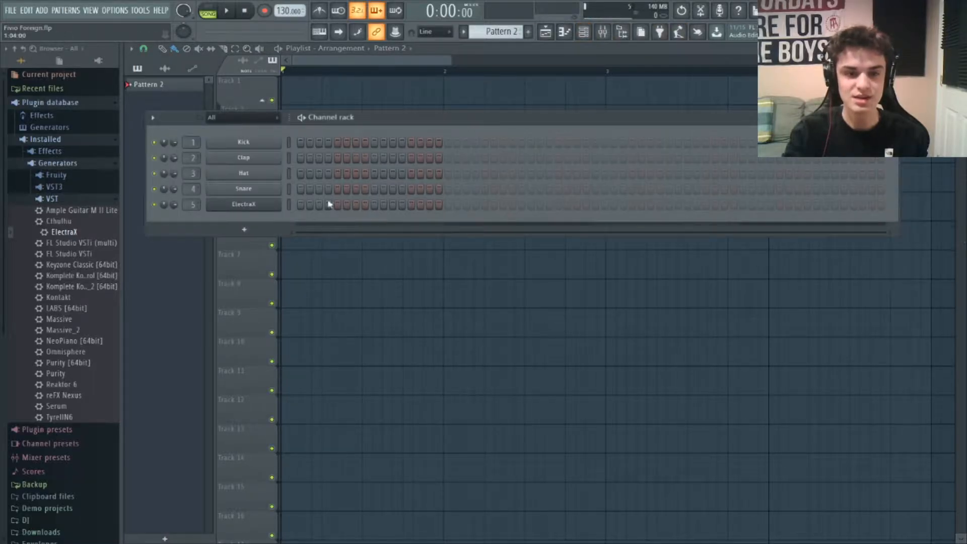
click(256, 208)
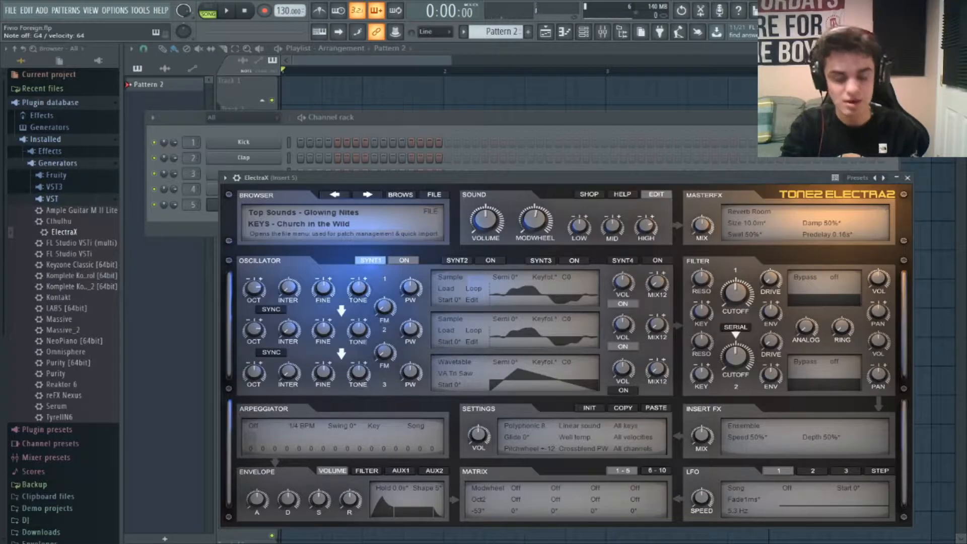
click(509, 99)
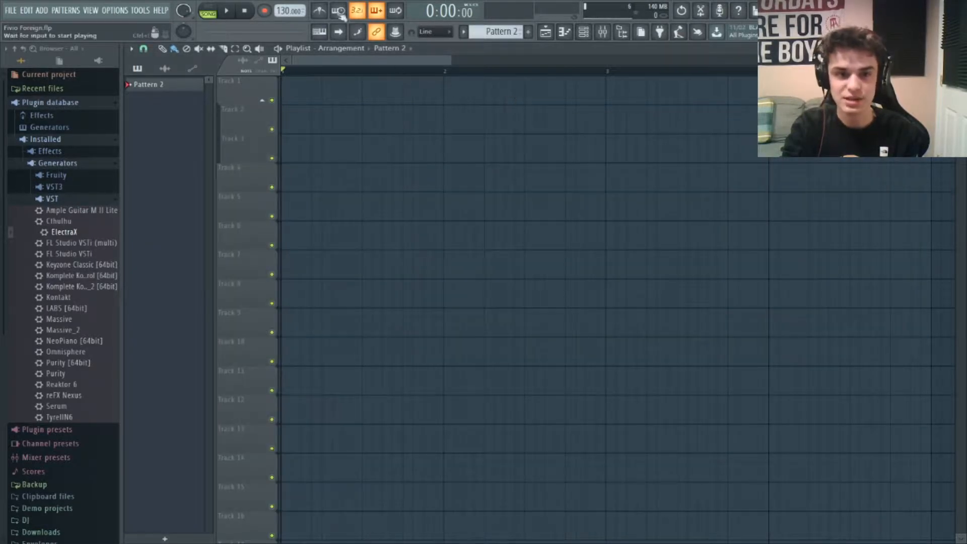
- Set the tempo to 136 BPM and record a four-bar ElectraX chord progression into Pattern 2
drag(285, 11, 285, 9)
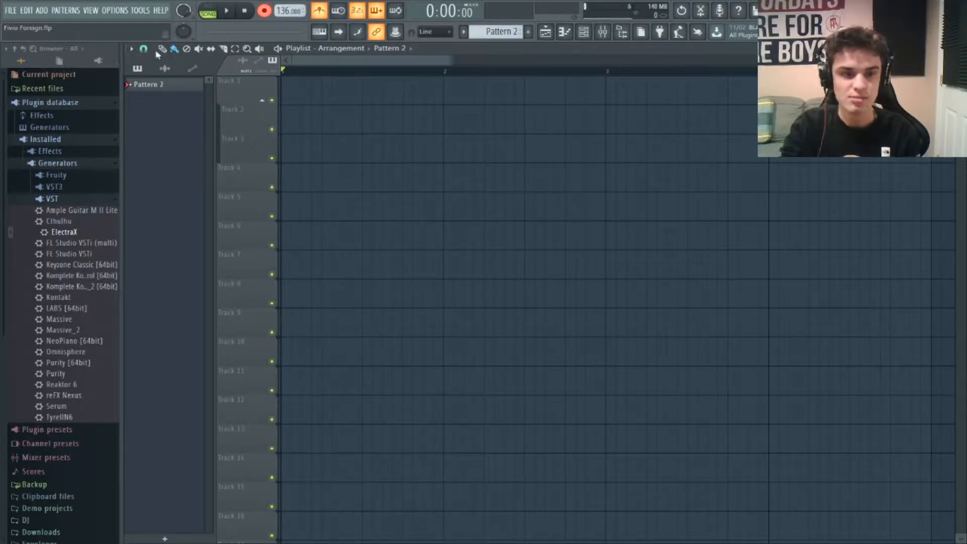
key(space)
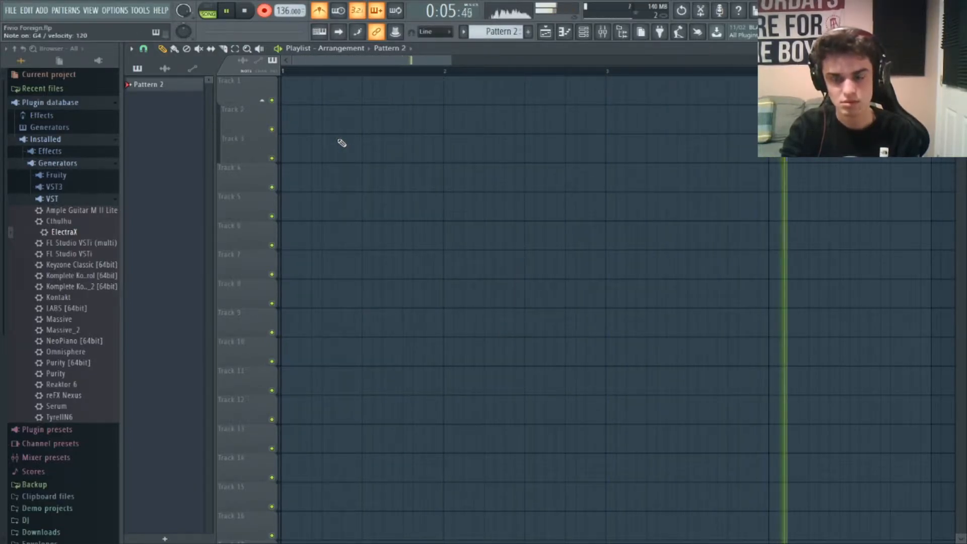
key(space)
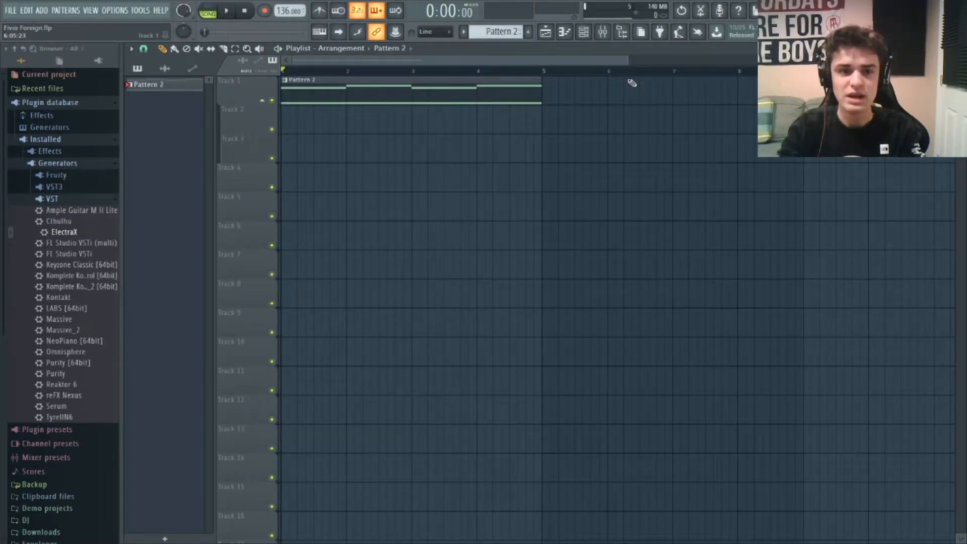
- Remove the Pattern 2 clip from Track 1 and place an empty new Pattern 1 there at bar 1
right_click(458, 87)
key(F4)
click(327, 96)
drag(327, 95, 286, 95)
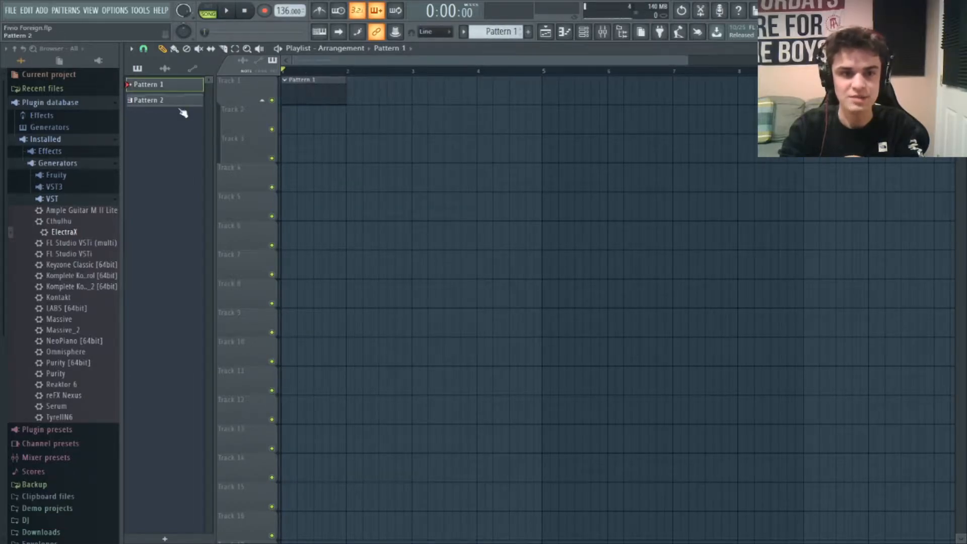
click(584, 32)
click(895, 117)
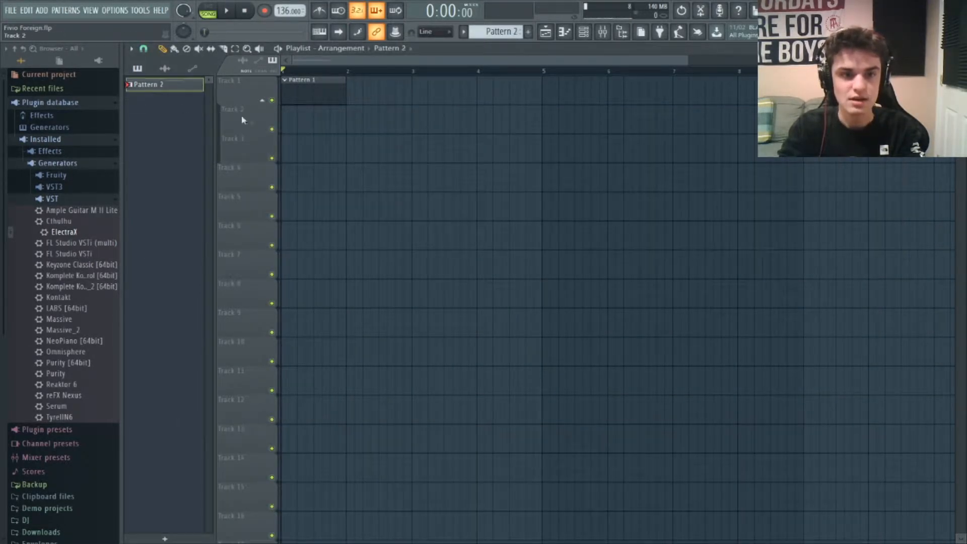
- Place Pattern 2 at bar 1 of Track 2, make Pattern 1 active and open the channel rack
click(296, 122)
click(334, 81)
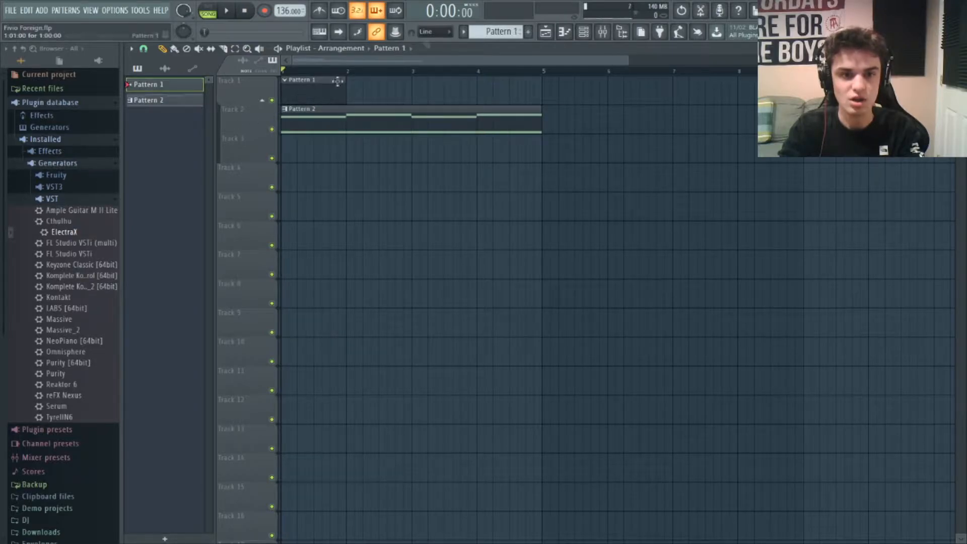
click(583, 31)
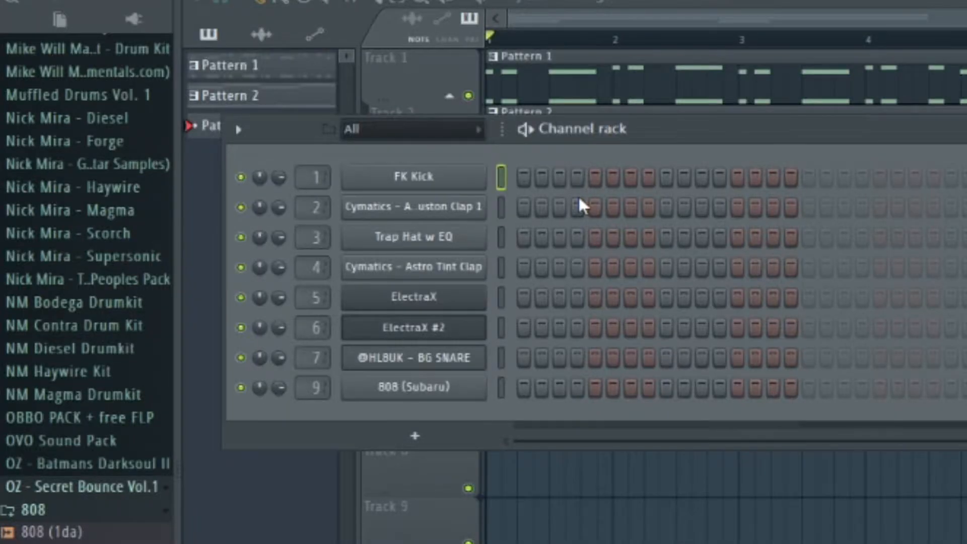
- Go through the kick, clap and hat channels in the channel rack to review the chosen drum sounds
key(Down)
key(Down)
key(Down)
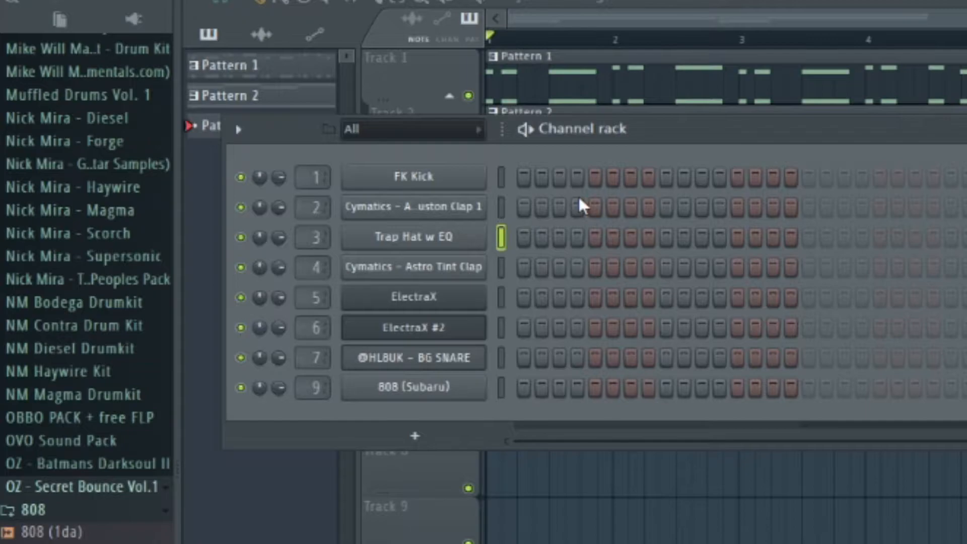
key(Down)
key(Down)
key(Down)
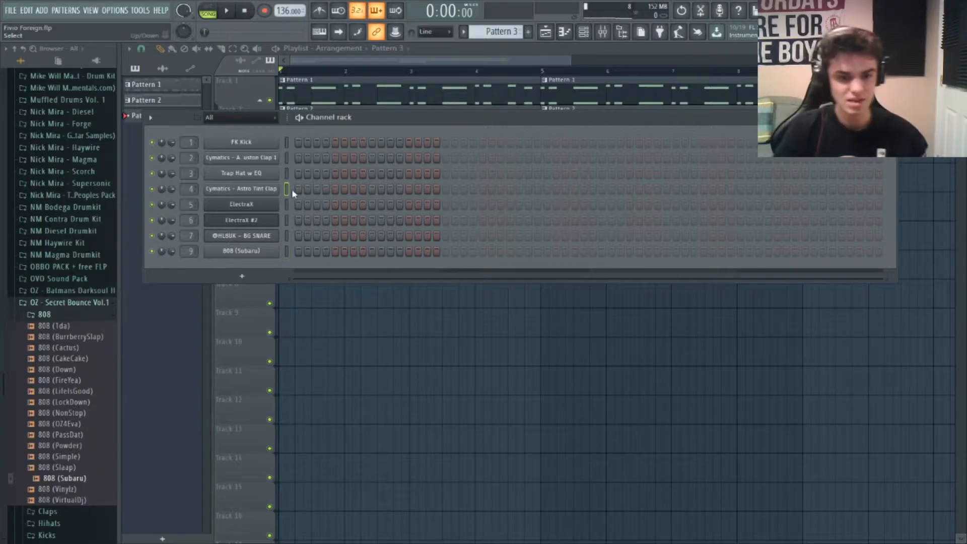
click(287, 154)
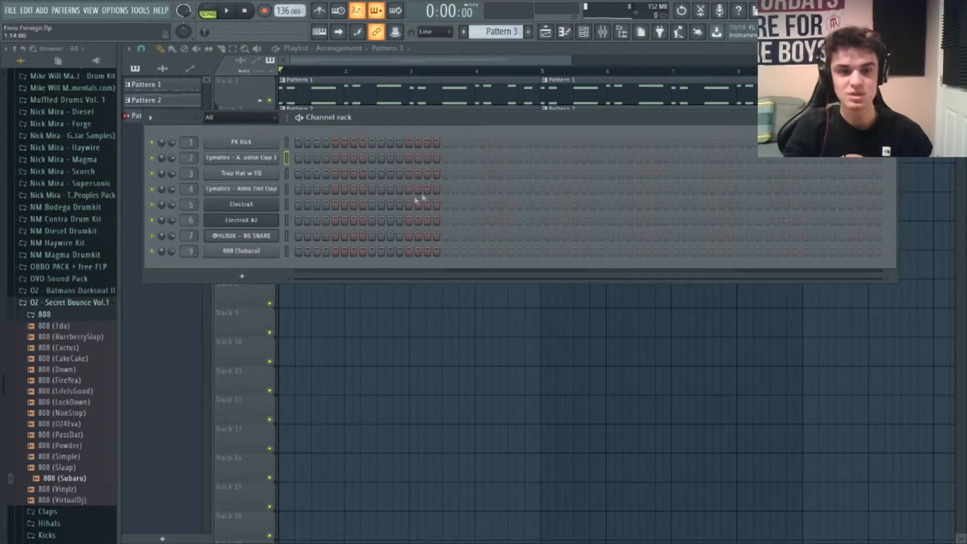
- Program the Cymatics Astro Tint Clap in Pattern 3 on steps 9, 29, 41 and 61
drag(452, 118, 395, 266)
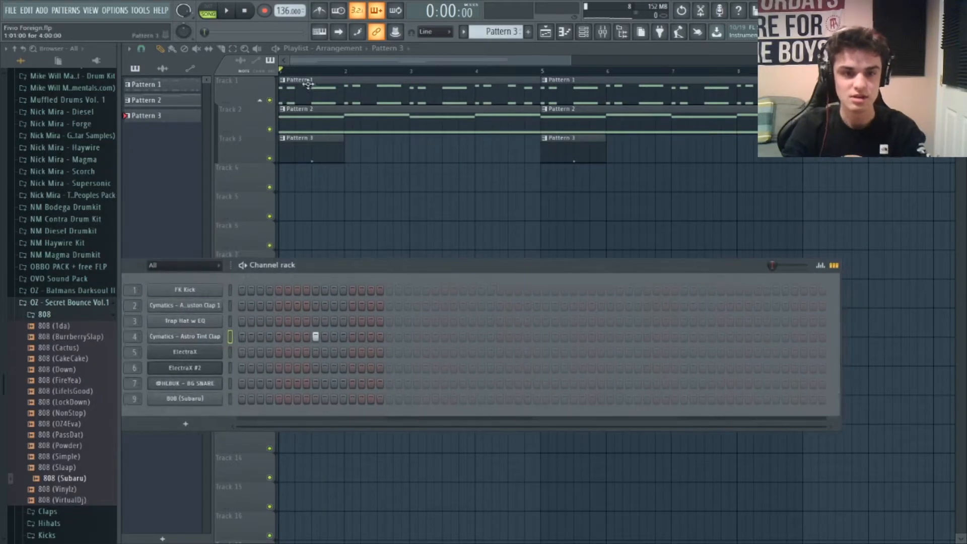
key(F6)
click(583, 31)
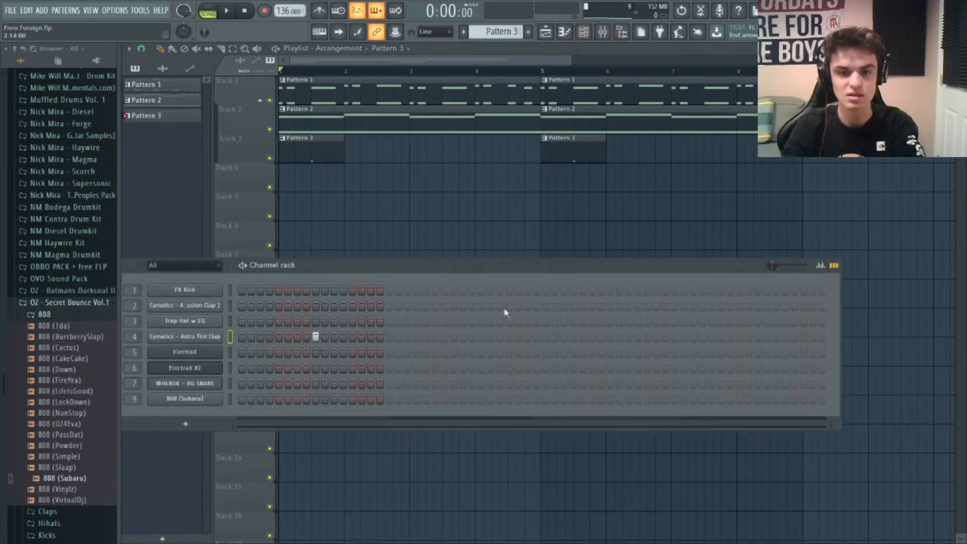
click(499, 337)
key(space)
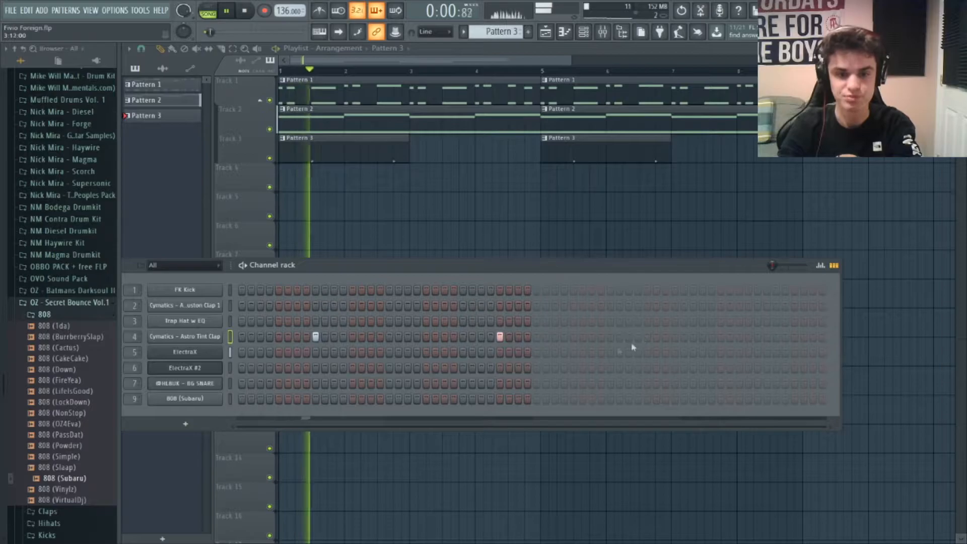
click(609, 337)
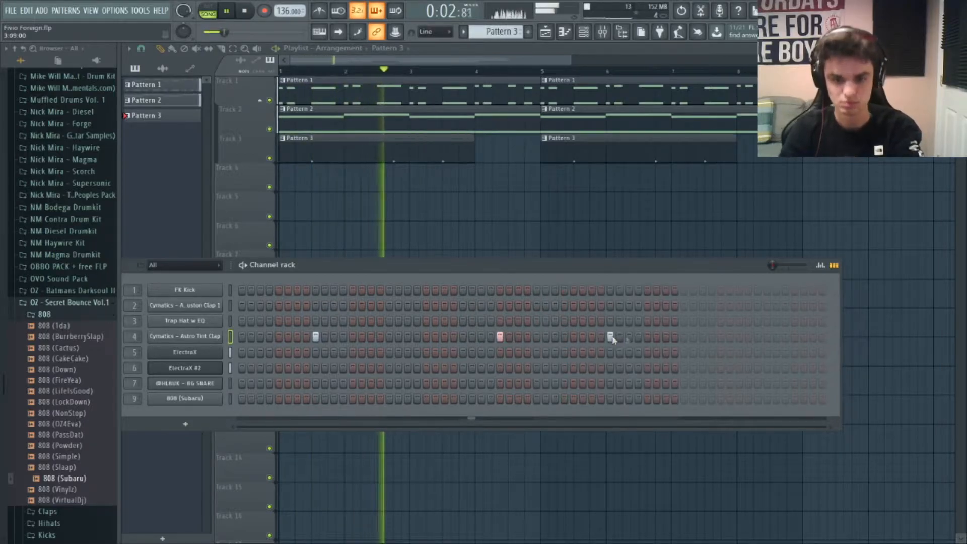
click(794, 337)
click(702, 336)
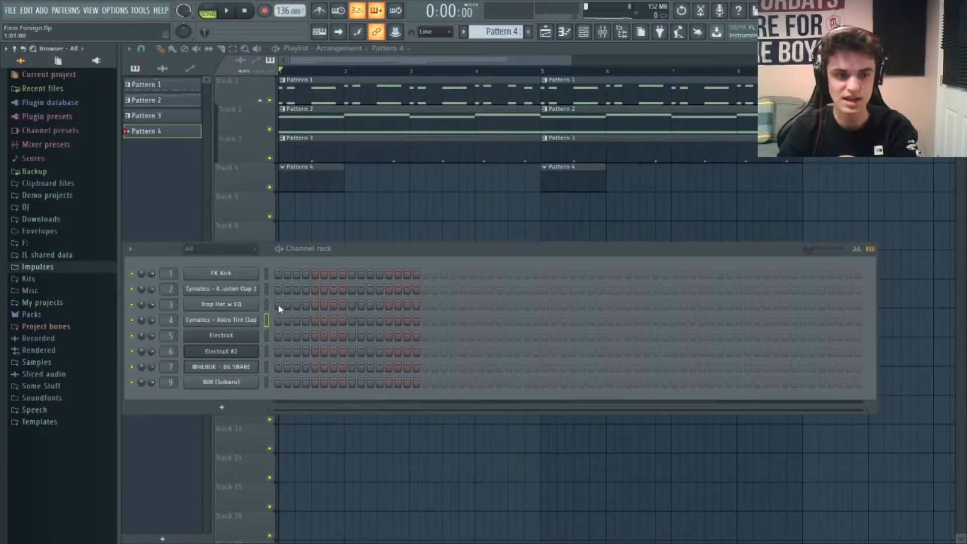
- Program Trap Hat w EQ in Pattern 4 on steps 1, 4, 7, 15, 17, 20, 23, 25, 28 and 31
click(278, 304)
click(306, 304)
click(333, 304)
key(space)
click(407, 304)
click(425, 304)
click(453, 305)
click(481, 304)
click(499, 304)
click(527, 304)
click(554, 304)
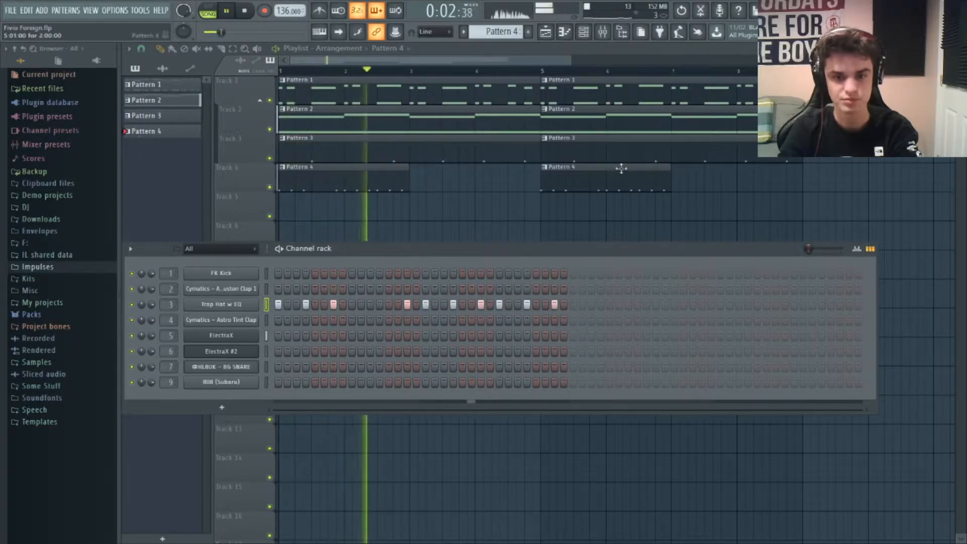
- In the Trap Hat piano roll, add a fast roll of short C5 notes with fading velocities from the third hat
click(564, 32)
key(space)
key(space)
scroll(468, 204, down, 5)
key(space)
scroll(560, 95, up, 4)
key(space)
key(space)
click(273, 176)
key(space)
drag(272, 176, 277, 176)
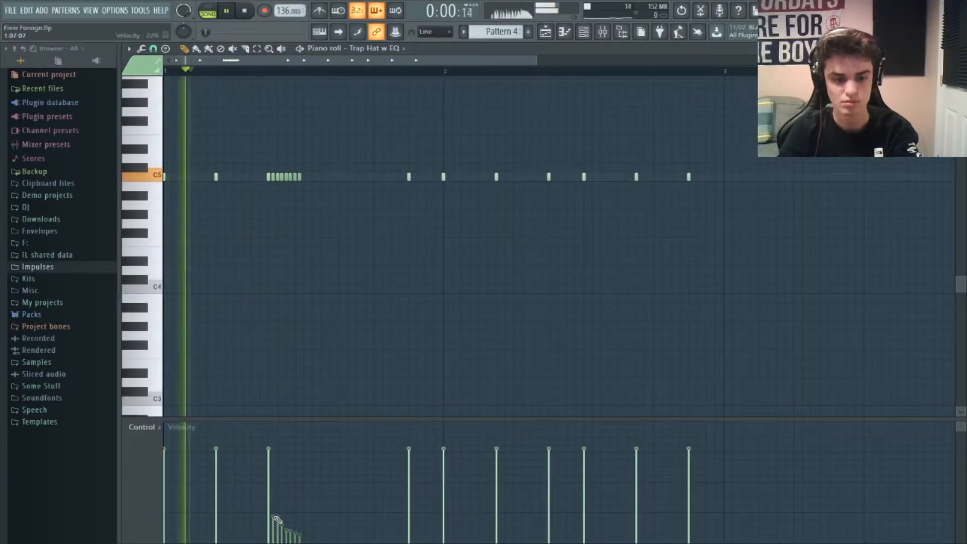
- Raise the velocity of the hat roll's second note to about 30% and play the pattern
drag(275, 516, 274, 507)
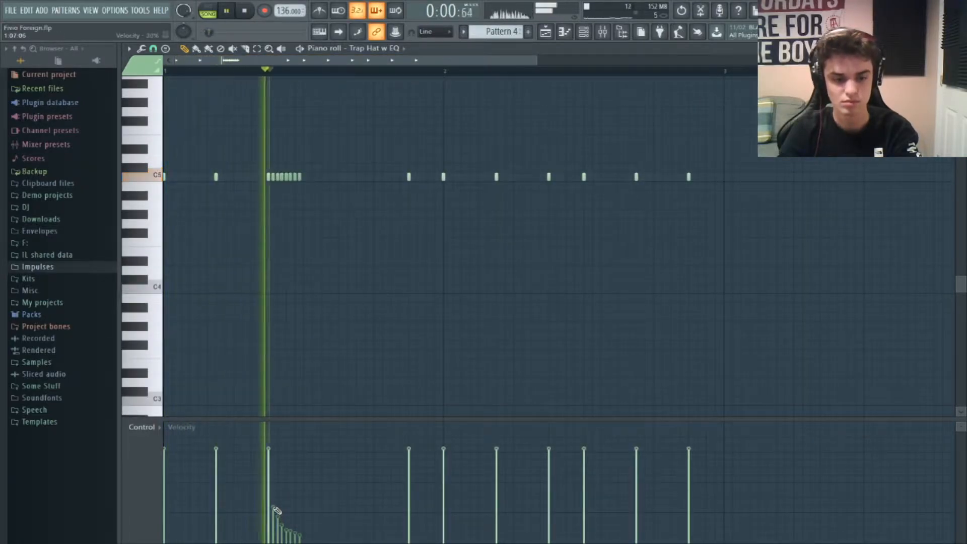
key(space)
key(space)
- Add a quieter C5 hat after the roll in bar 1 and try a lower-pitched hat near it
click(338, 176)
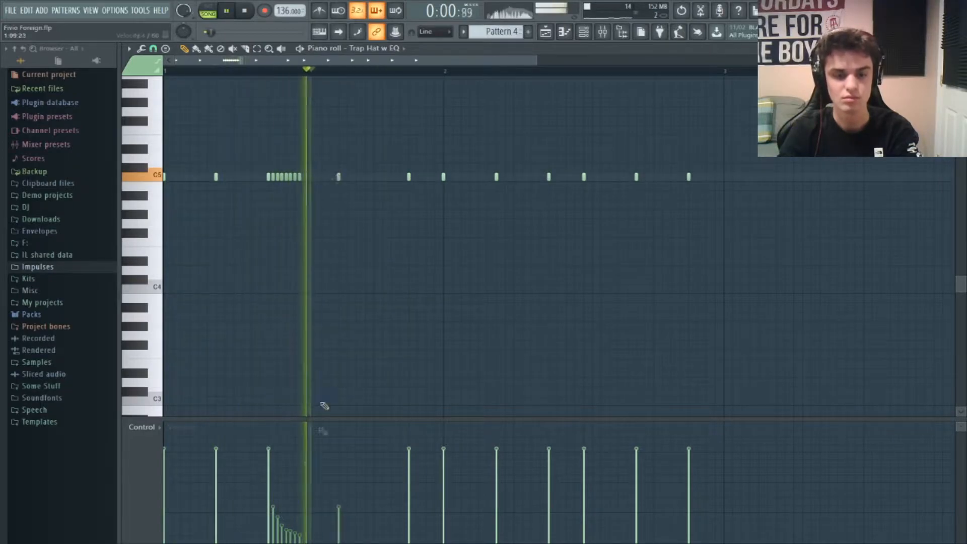
click(338, 477)
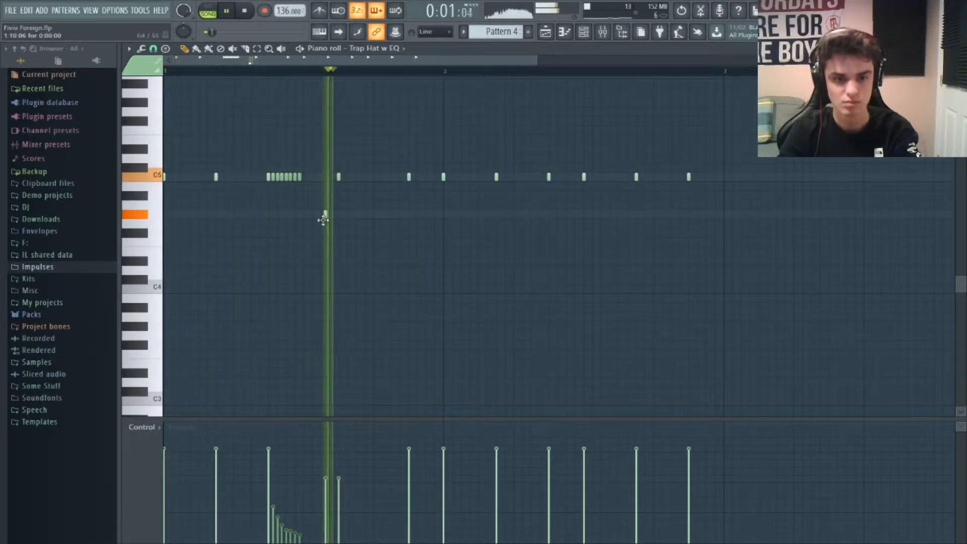
click(372, 255)
right_click(373, 257)
scroll(395, 263, up, 1)
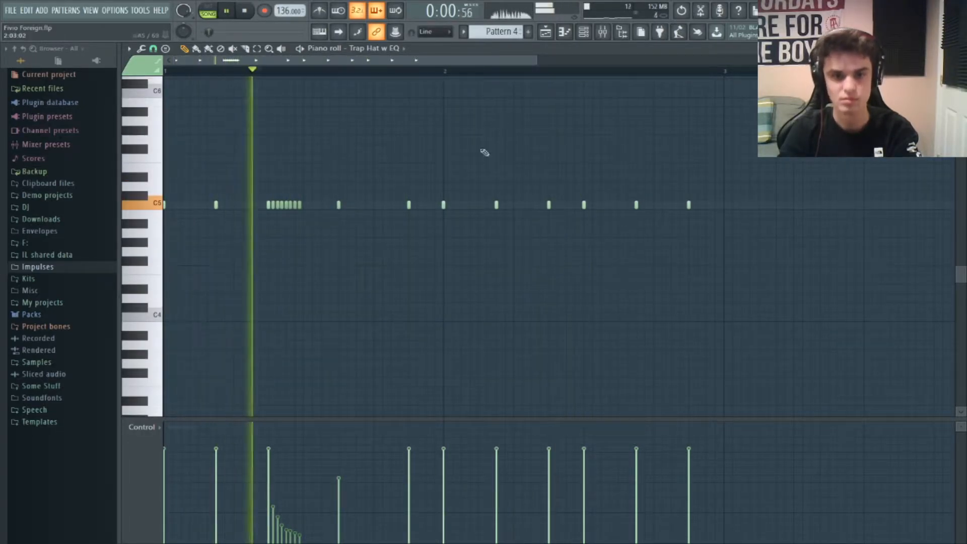
- Add a quieter C5 hat on step 3 of bar 2 and move bar 1's quieter hat to step 12
click(479, 205)
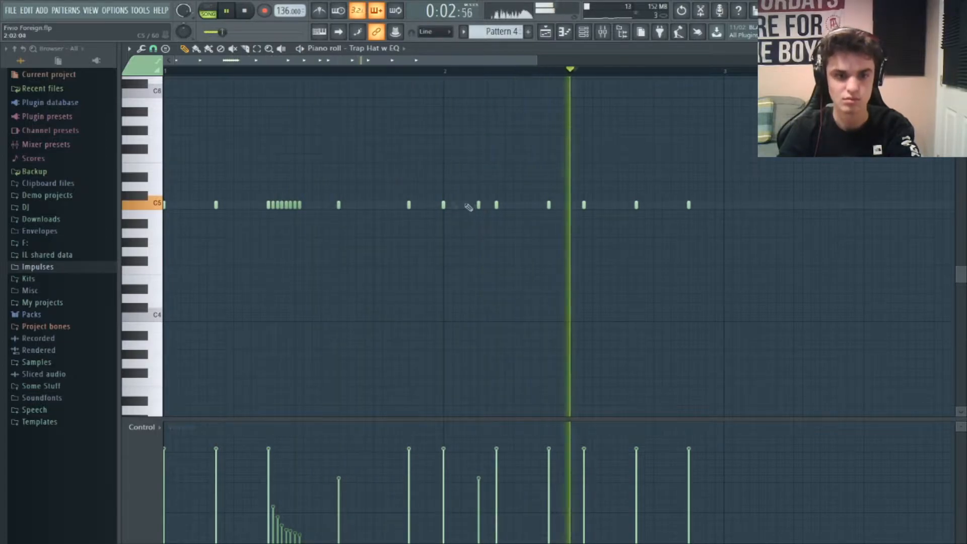
key(space)
drag(339, 205, 356, 207)
key(space)
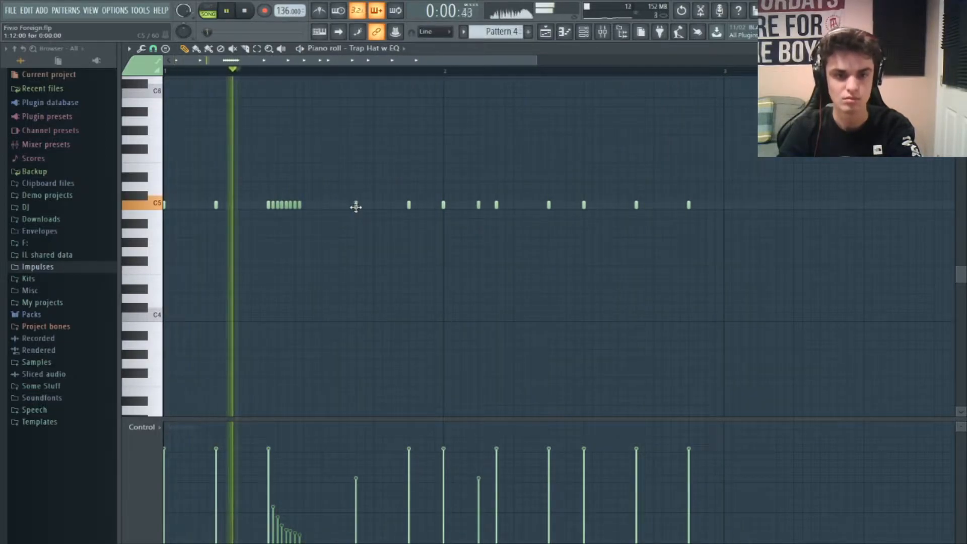
- Add lower-pitched hats in bar 2: F#4 on step 11, D#4 on step 12 and A4 on step 15
click(632, 232)
right_click(630, 234)
click(619, 245)
drag(619, 245, 620, 261)
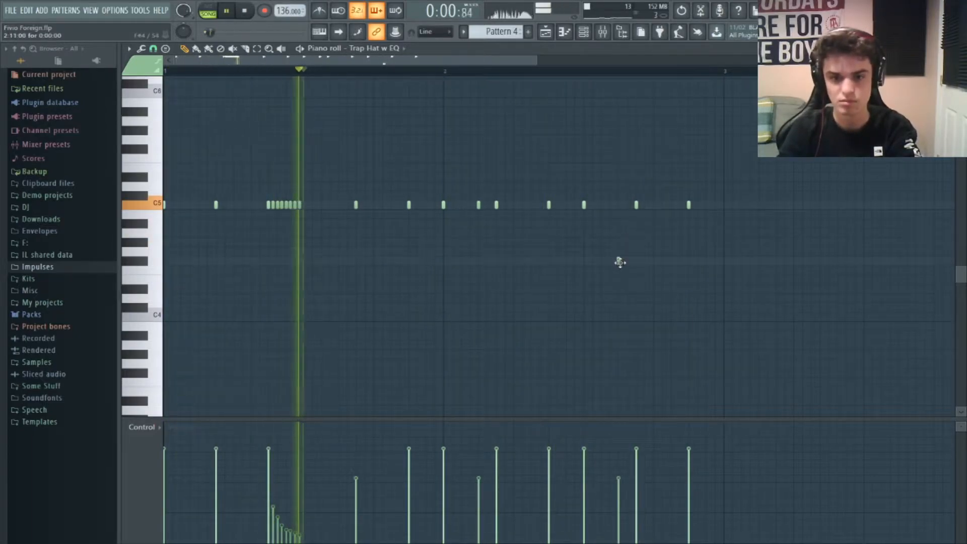
click(636, 288)
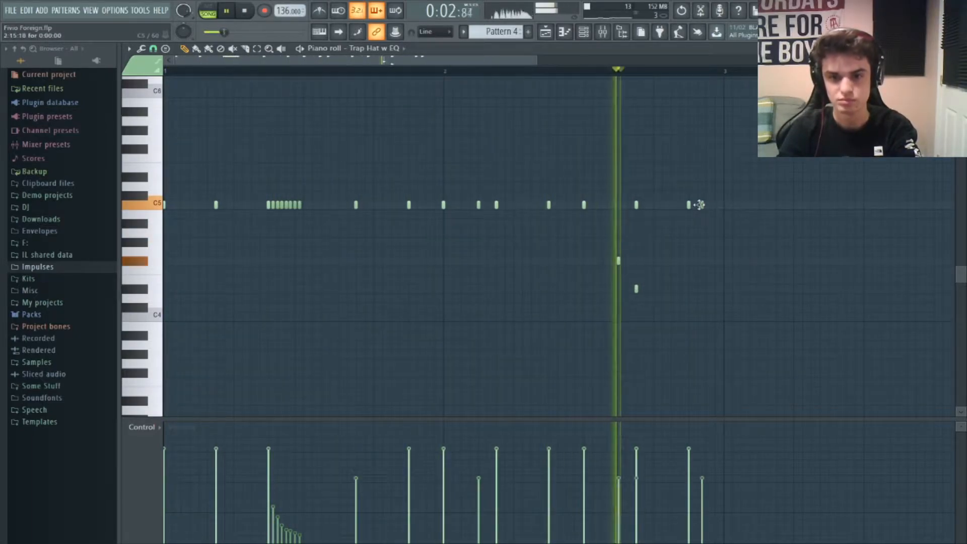
click(688, 233)
- Play back the hat pattern and examine the time-stretching settings of the Trap Hat w EQ sample
key(space)
key(space)
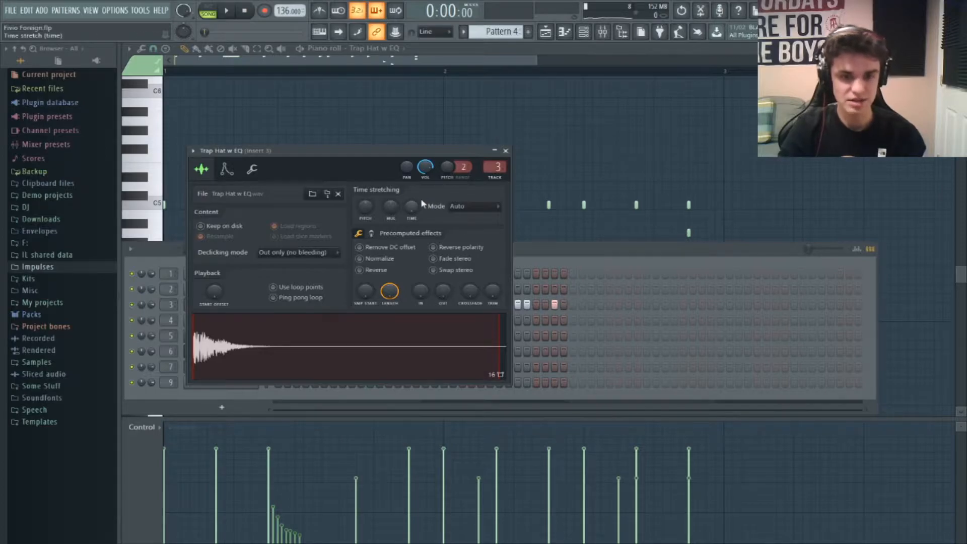
drag(411, 206, 416, 210)
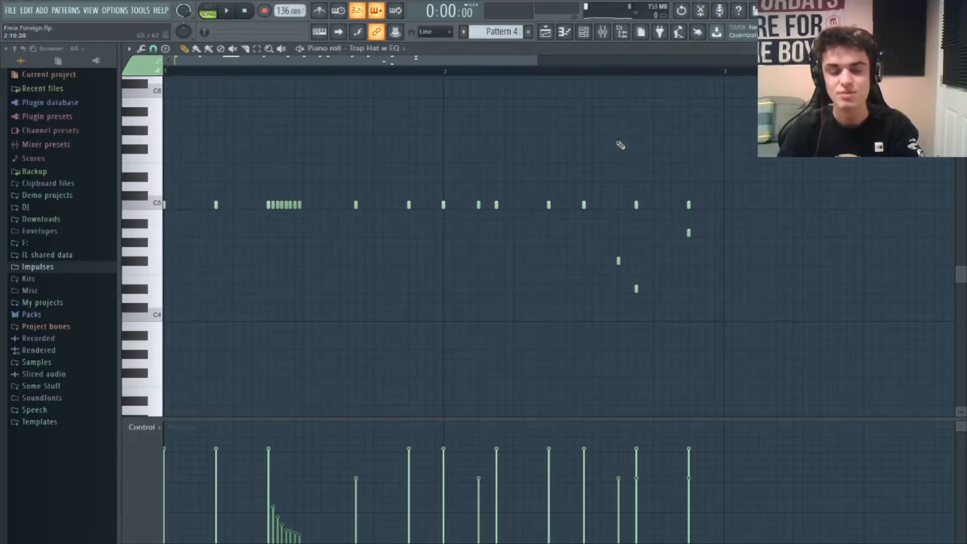
key(space)
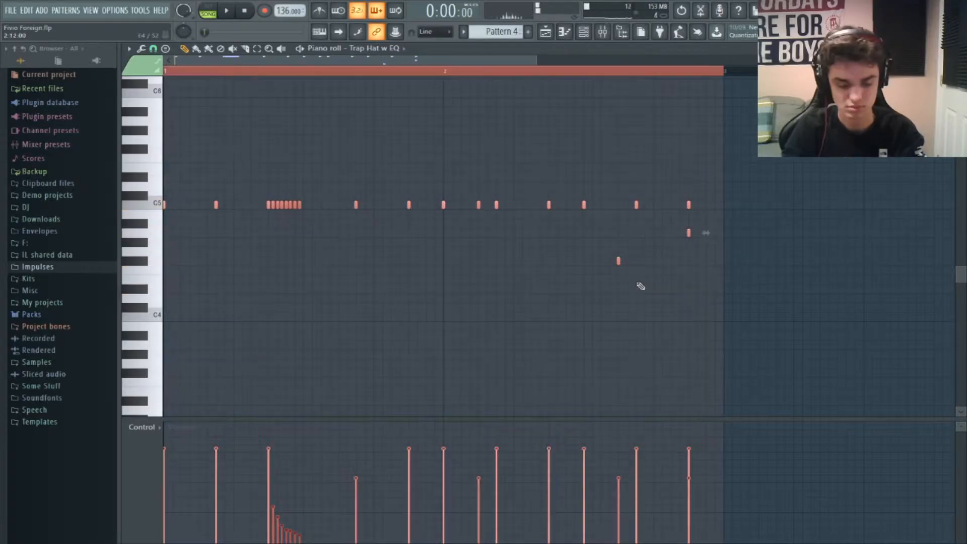
- Duplicate the two-bar hat pattern into bars 3 and 4 and deselect the notes
key(ctrl+b)
key(ctrl+d)
drag(507, 59, 464, 66)
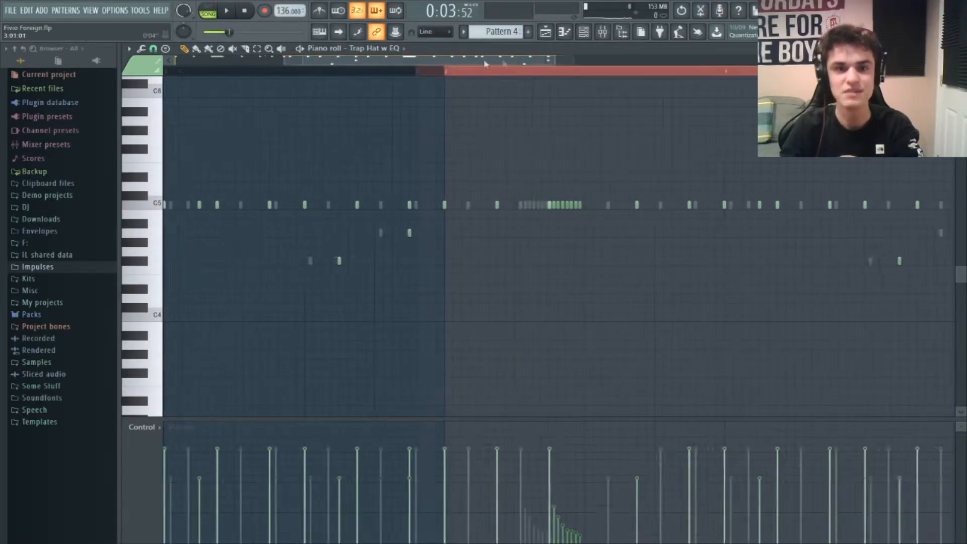
scroll(458, 116, down, 3)
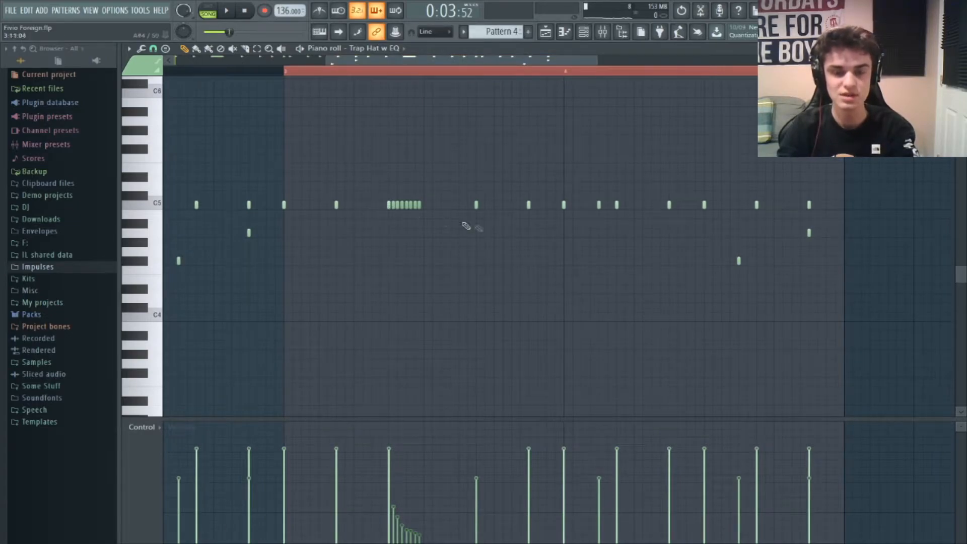
- Add a C5 hat on step 16 of bar 3 during playback and lower its velocity
key(space)
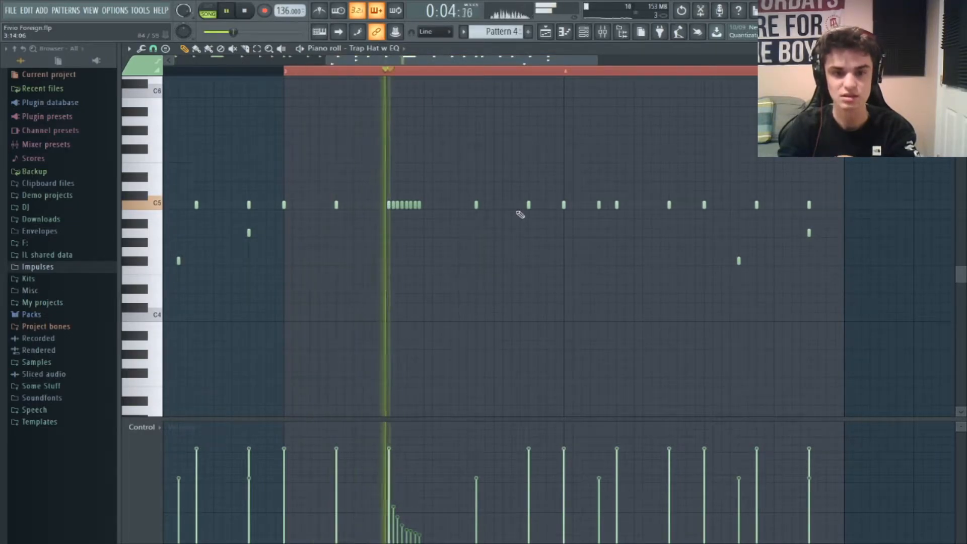
click(542, 205)
drag(542, 209, 545, 209)
click(547, 500)
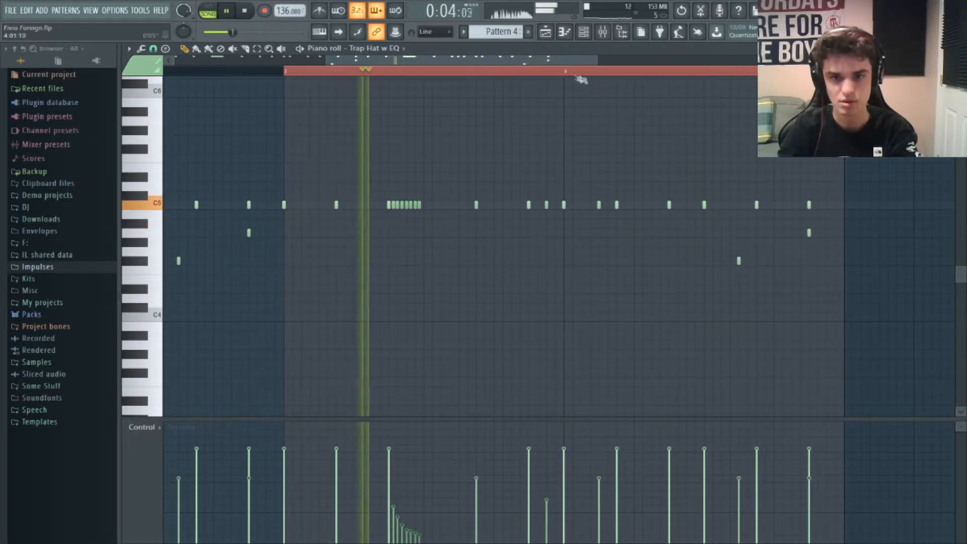
- In bar 4, add a quieter C5 hat on step 10 and replace the F#4 hat on step 11 with a C5
click(726, 205)
drag(726, 204, 720, 204)
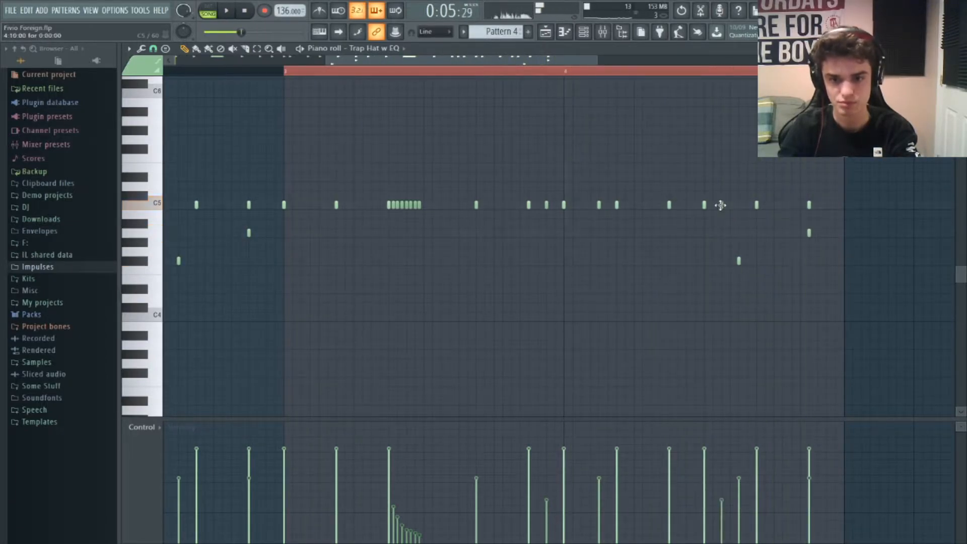
click(721, 505)
click(738, 204)
right_click(737, 260)
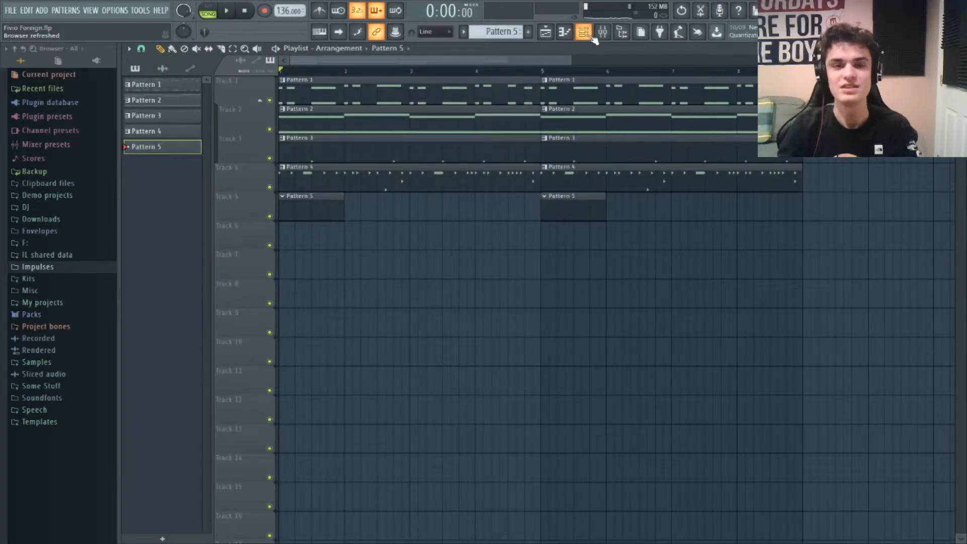
- Program the FK Kick in Pattern 5 on steps 1, 7, 25, 33, 39, 57 and 61 during playback
click(584, 32)
key(space)
click(333, 273)
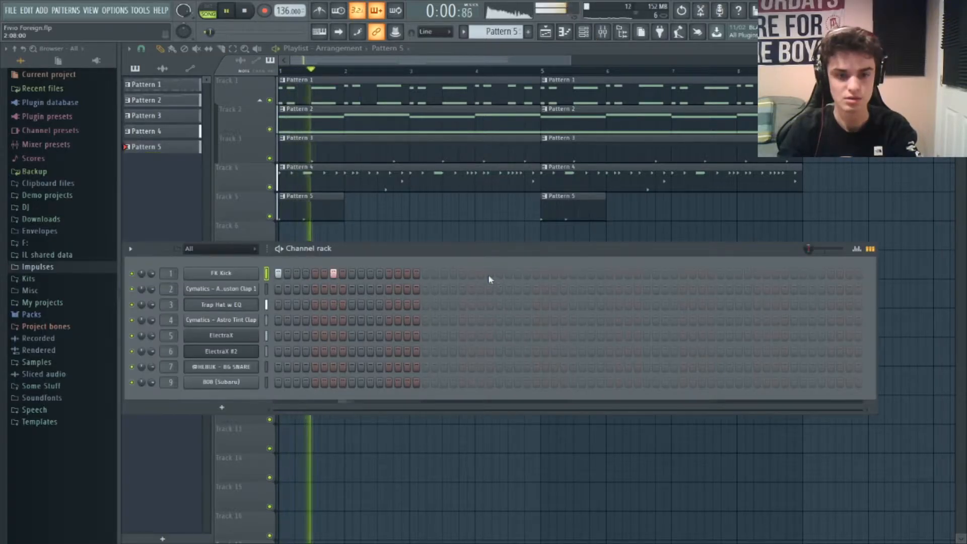
click(499, 273)
click(572, 273)
click(628, 273)
click(793, 273)
click(831, 273)
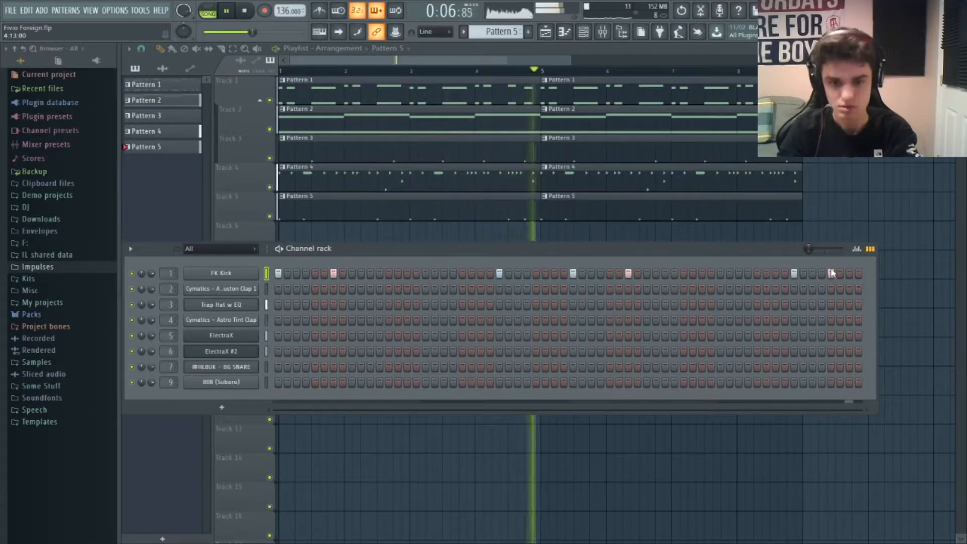
key(F6)
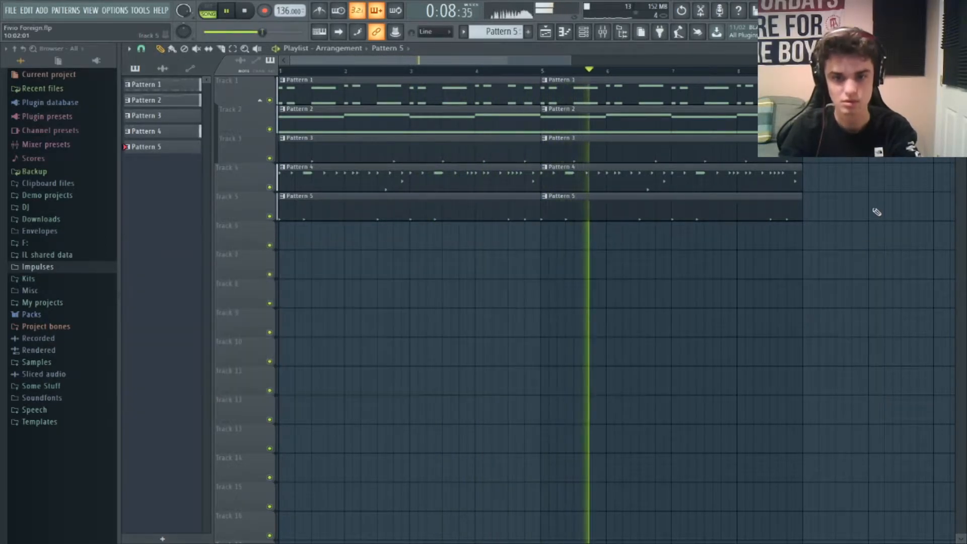
- Check the kick's level in the mixer and its channel volume during playback, and return to the playlist
click(602, 32)
click(584, 33)
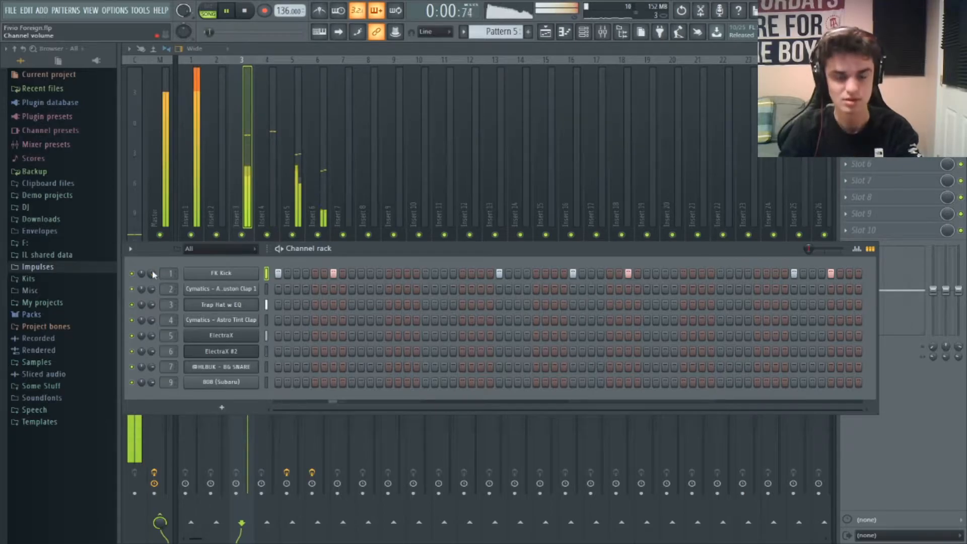
click(549, 31)
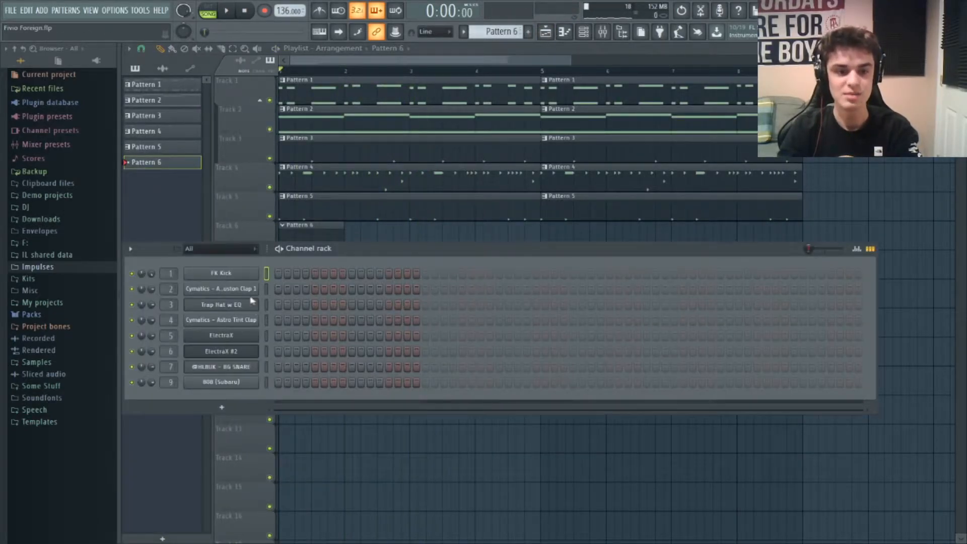
- Program the first Cymatics clap channel in Pattern 6 on steps 27 and 59 during playback
key(space)
click(517, 289)
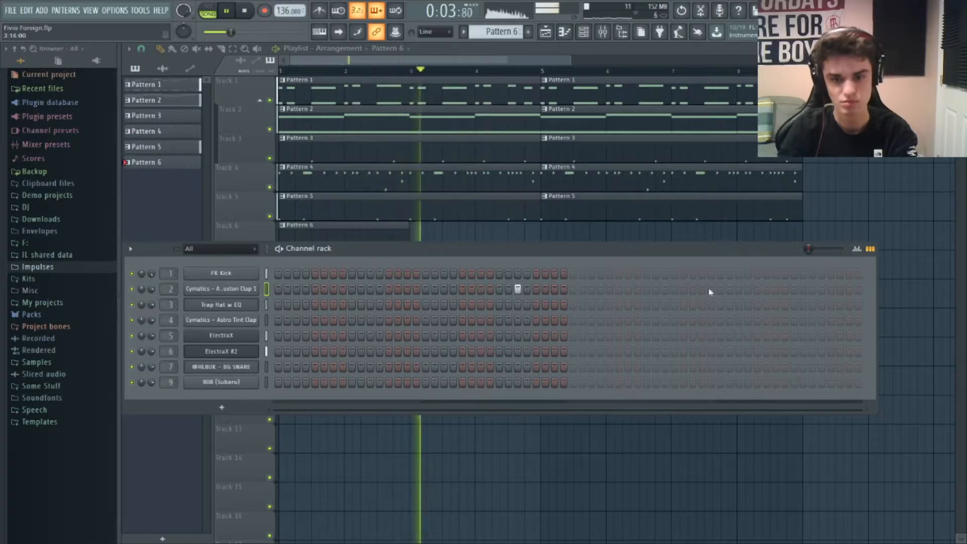
click(829, 291)
right_click(829, 291)
click(811, 289)
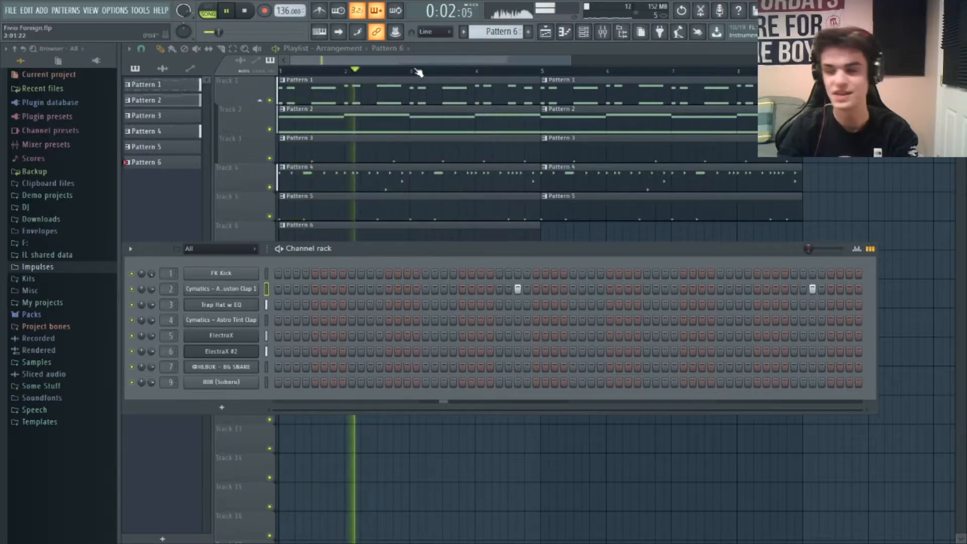
key(F6)
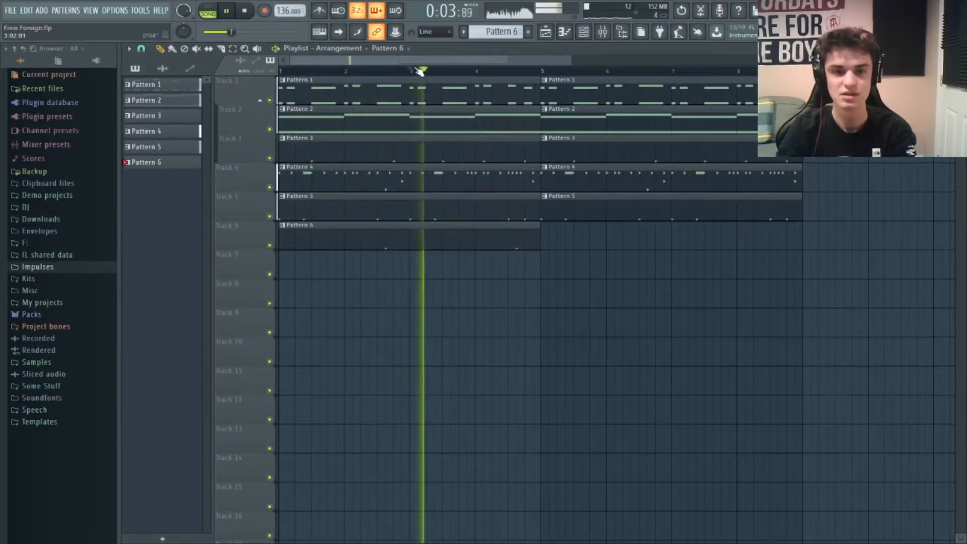
- Add an extra clap on step 55 of Pattern 6, keeping the one on step 59, and save the project
click(582, 33)
key(space)
key(space)
click(776, 289)
click(811, 289)
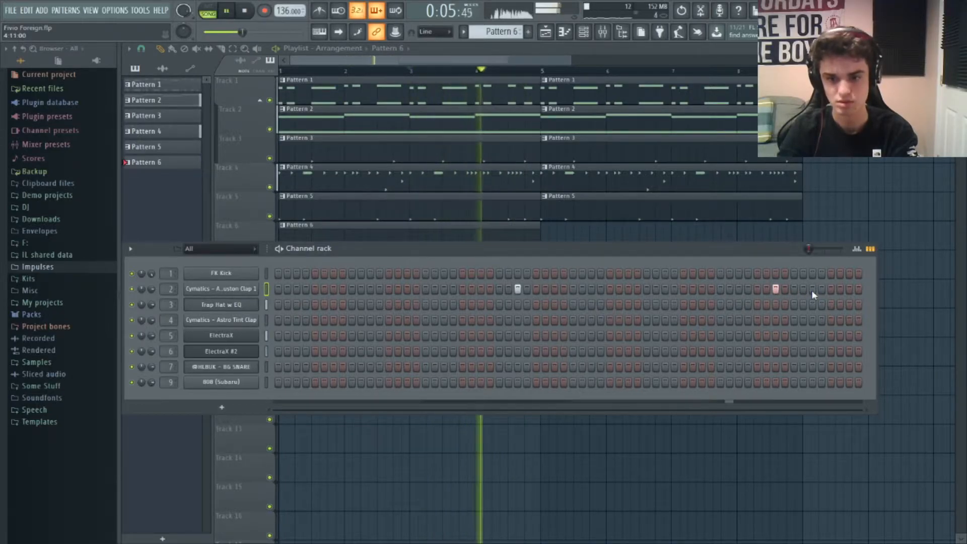
click(812, 289)
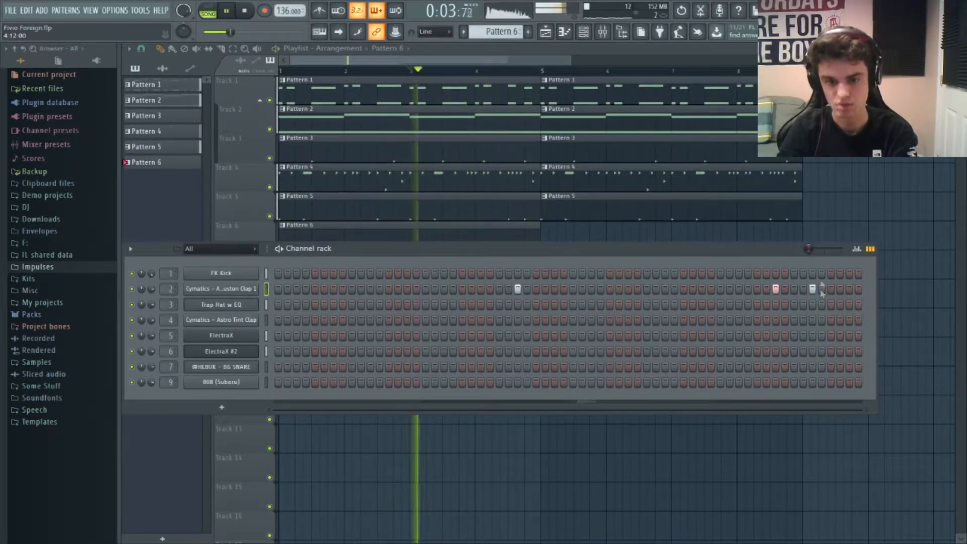
key(F6)
key(ctrl+s)
- Lower the clap's volume on mixer insert 2, return to the playlist and stop playback
click(602, 31)
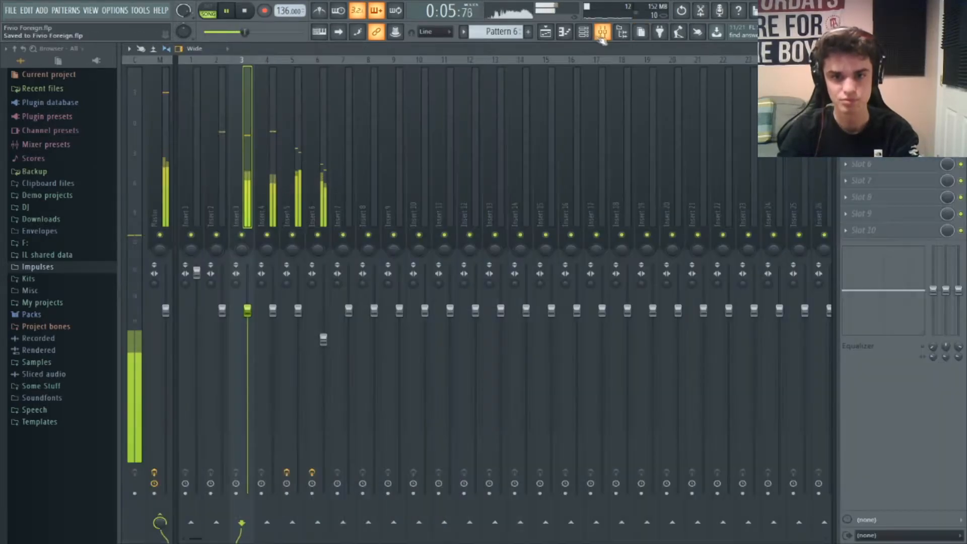
drag(222, 310, 222, 342)
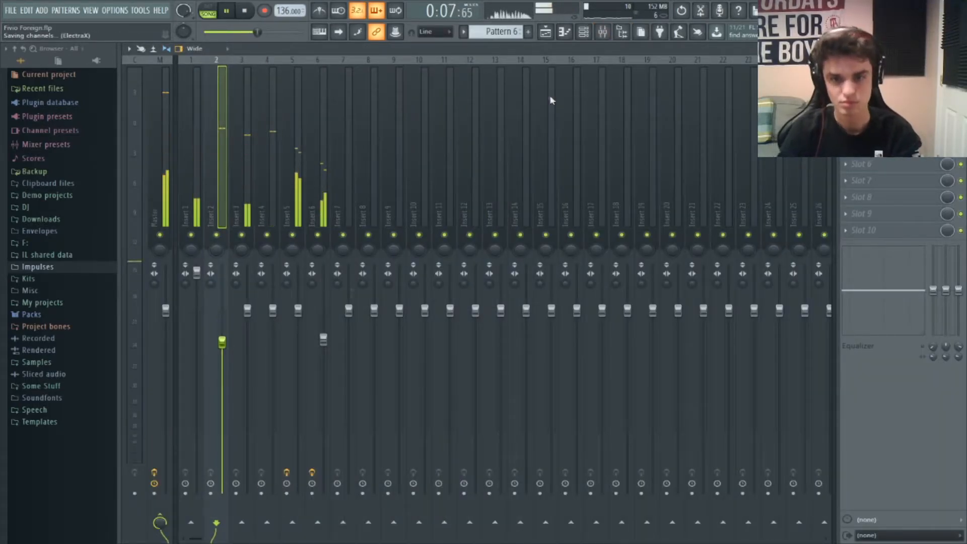
key(F5)
key(space)
- Create Pattern 7 and write an 808 (Subaru) line: two six-step C#5 notes in bar 1, four-step A5 and G#5 closing bar 2
key(F4)
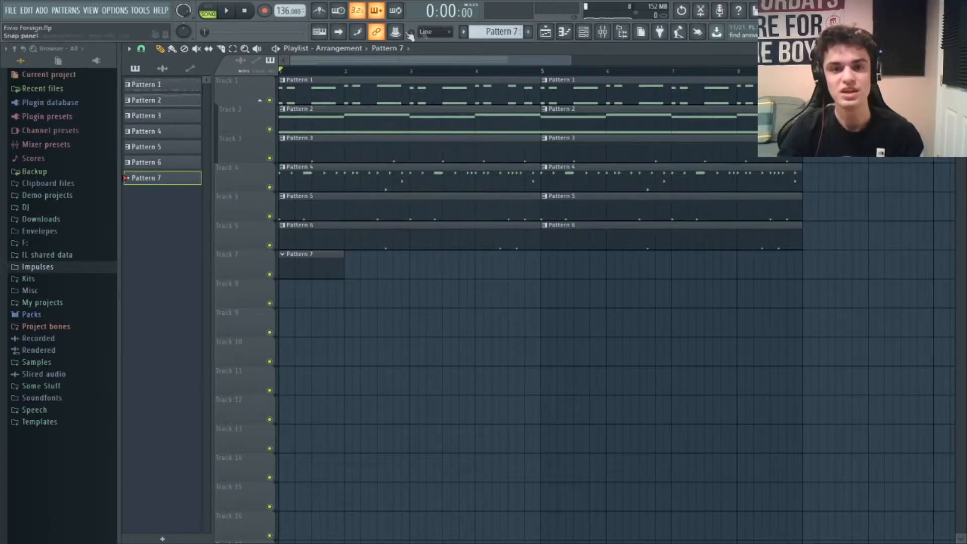
key(F7)
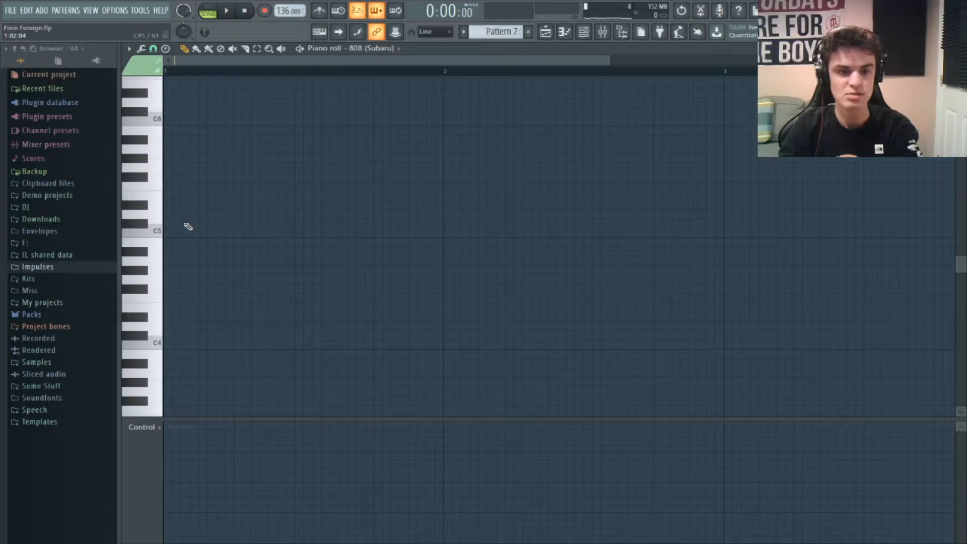
key(space)
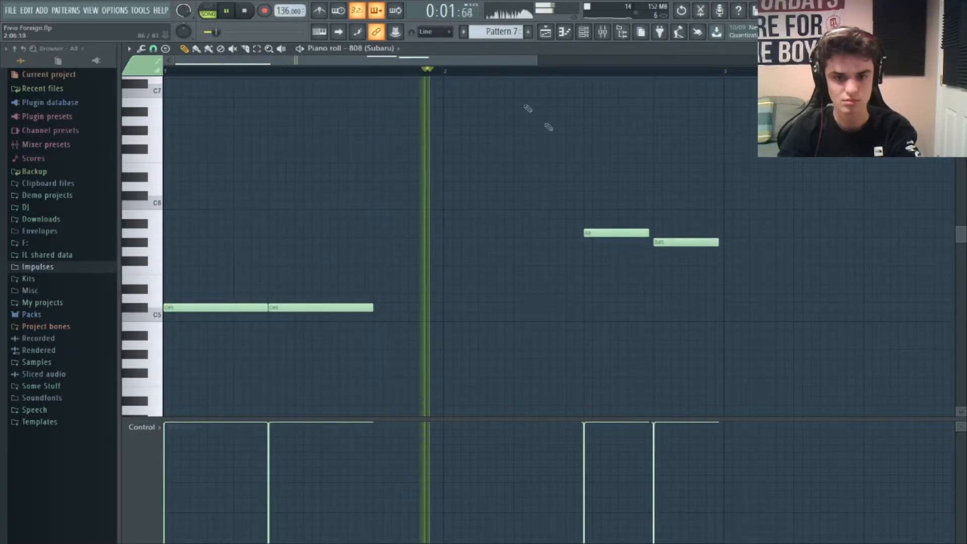
drag(718, 242, 722, 241)
key(space)
key(space)
drag(648, 233, 652, 232)
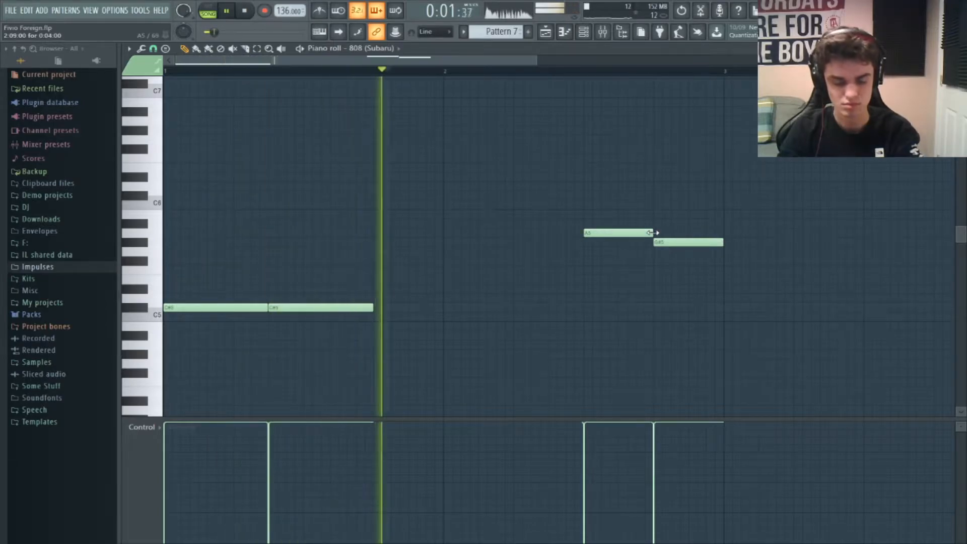
- Duplicate the two-bar 808 line into bars 3 and 4 and add a four-step A5 on step 5 of bar 4
key(ctrl+a)
key(ctrl+b)
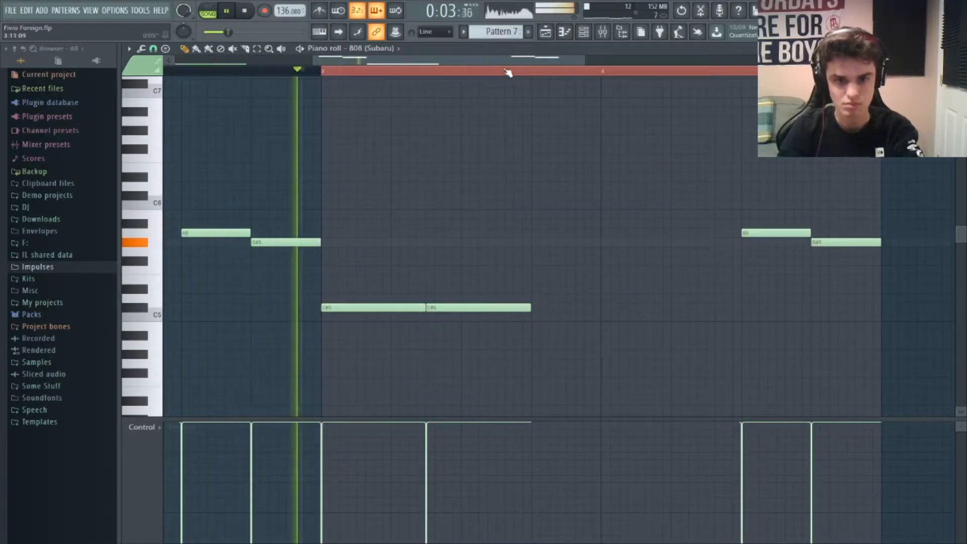
drag(505, 61, 608, 74)
key(space)
drag(378, 230, 372, 223)
scroll(276, 136, up, 3)
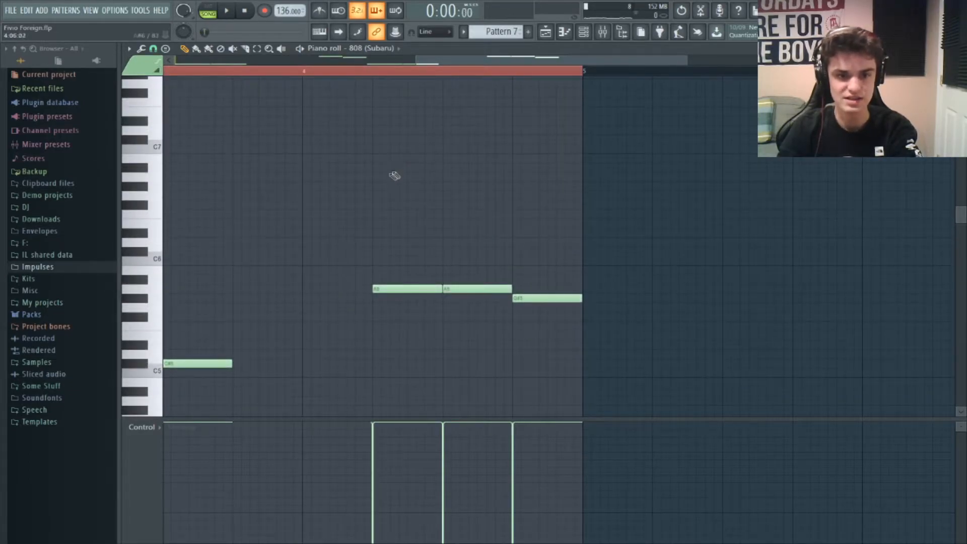
- In bar 4, add a one-step slide note to A6 on step 5 and a slide back to A5 on step 7
drag(397, 175, 376, 176)
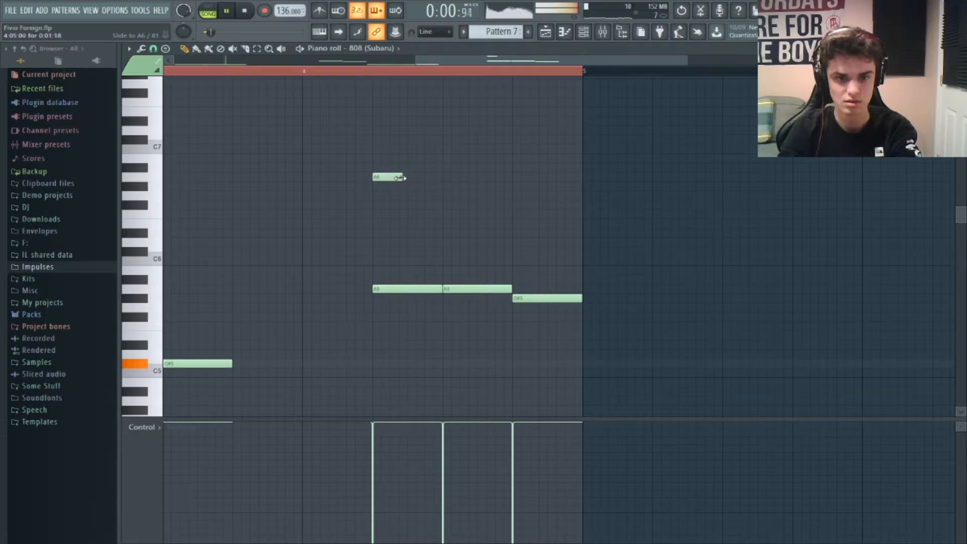
click(315, 73)
key(space)
drag(401, 177, 389, 177)
key(space)
drag(419, 290, 440, 288)
key(space)
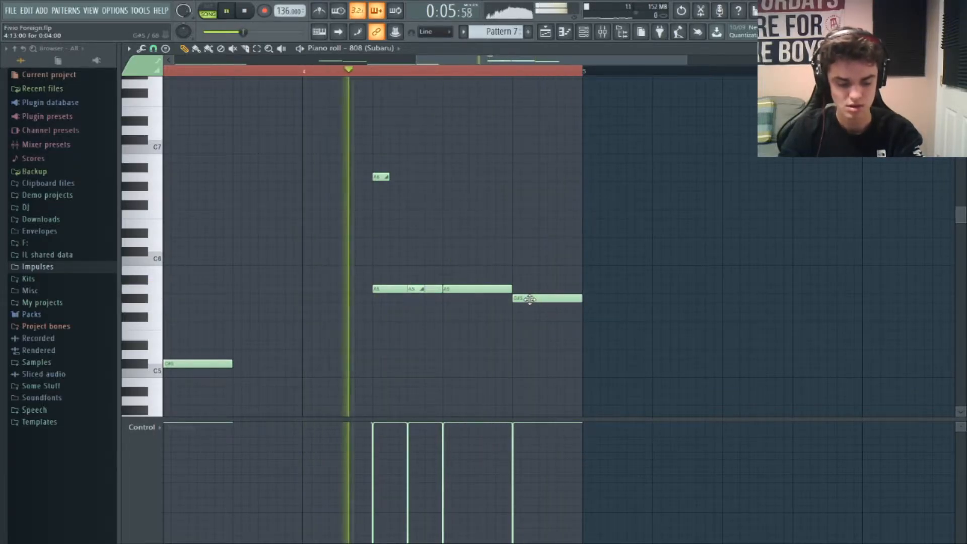
- Duplicate the four-bar 808 line into bars 5 to 8, deselect the notes and stop playback
key(ctrl+a)
key(ctrl+b)
key(ctrl+d)
key(space)
- Add a short A5 808 roll in bar 6: two half-step notes on step 7 and a one-step note on step 8
drag(201, 296, 363, 268)
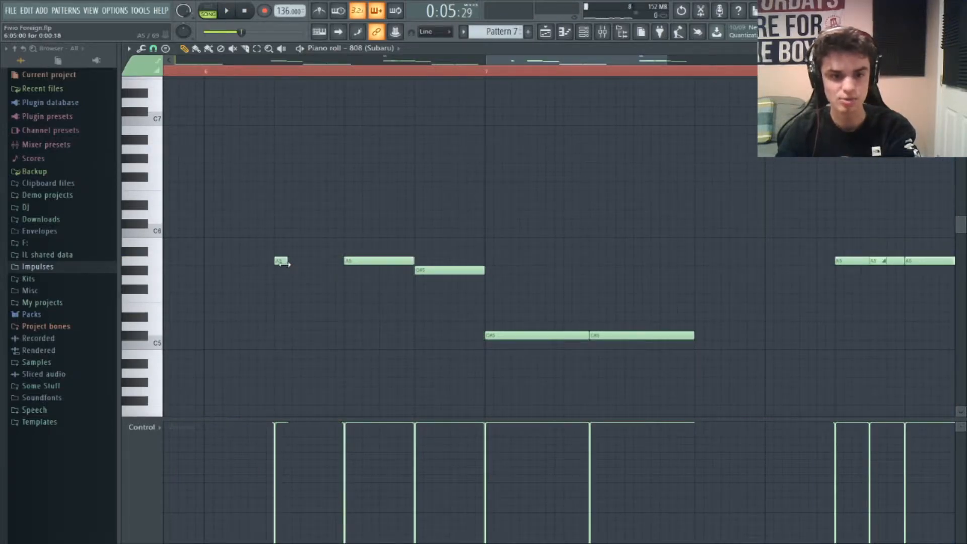
drag(286, 262, 316, 260)
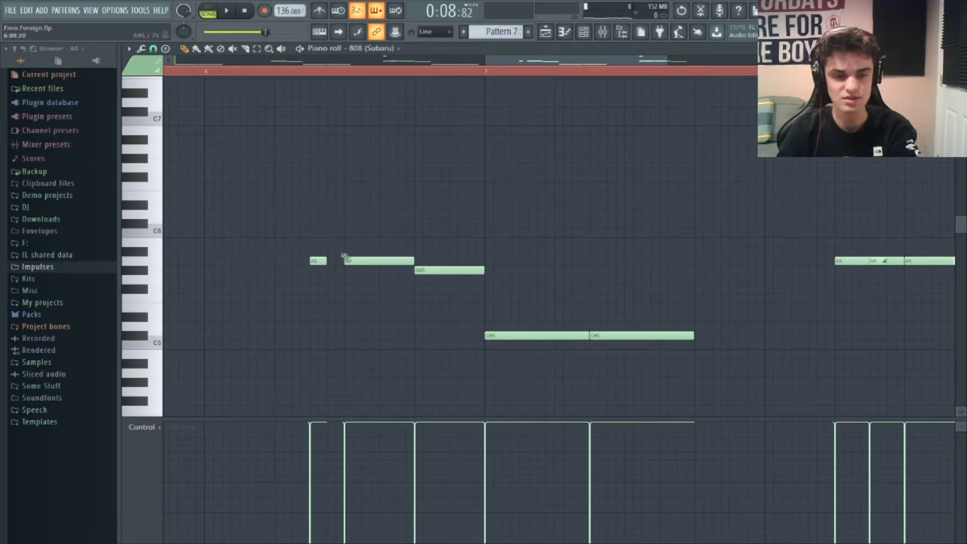
key(space)
click(330, 260)
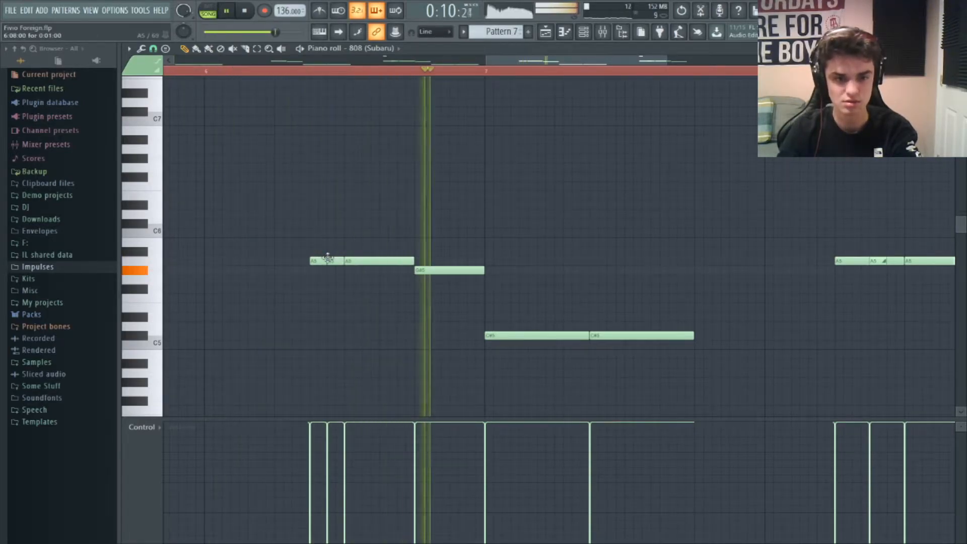
key(space)
drag(325, 261, 313, 261)
key(space)
click(320, 261)
key(space)
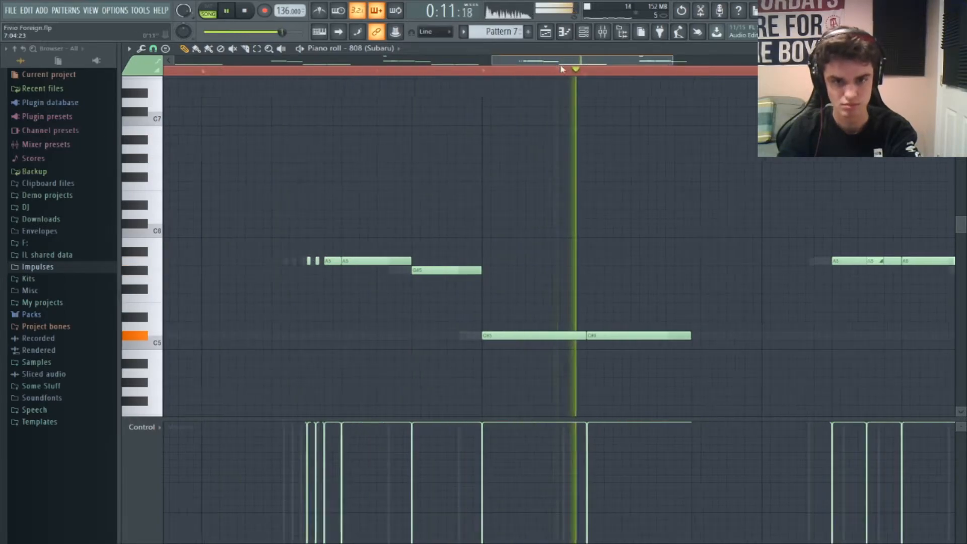
- In bar 8, replace the slide on step 7 with a two-step A5, shortening the A5 on step 5 to two steps
right_click(470, 262)
key(space)
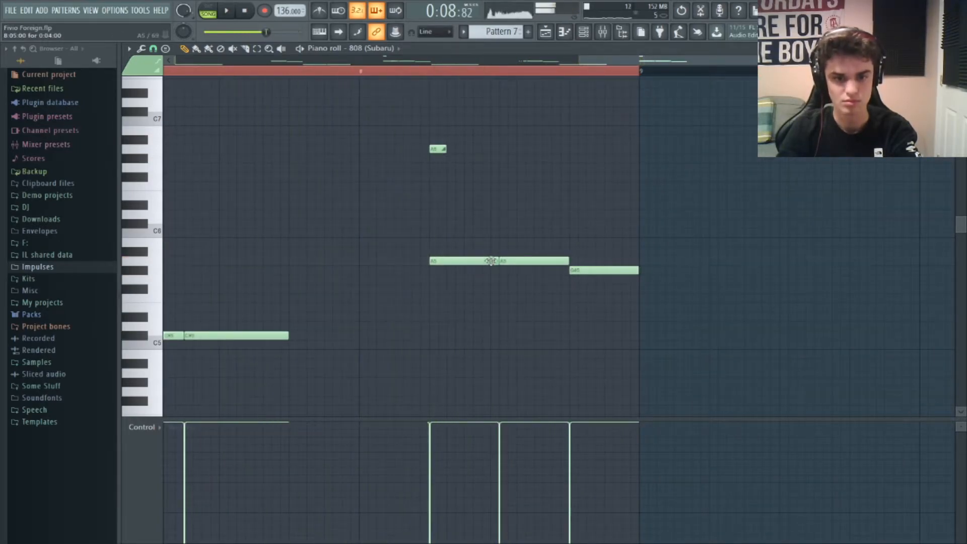
drag(495, 260, 486, 261)
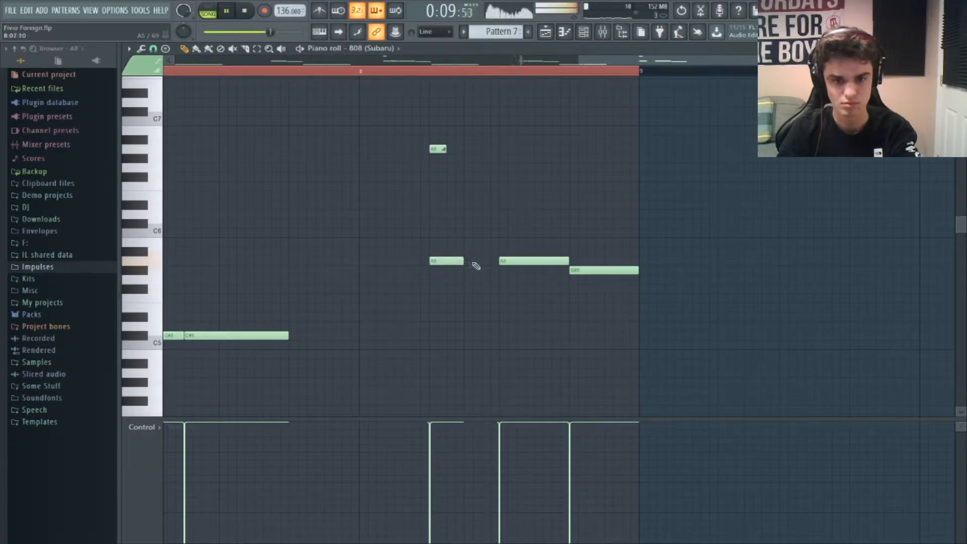
click(467, 261)
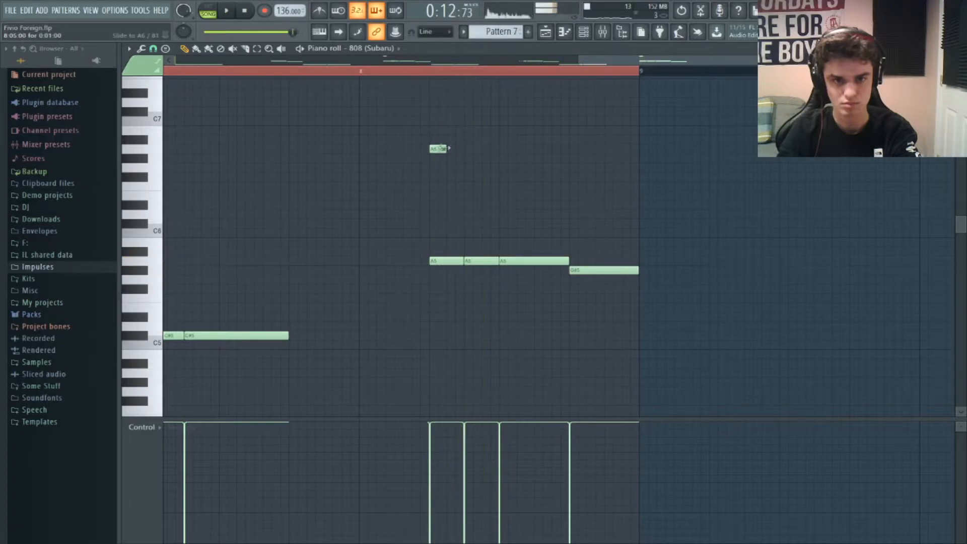
- Add slide notes in bar 8 to A6 on step 11, G#6 on step 13 and G#5 on step 15, and shorten the A5 on step 9
click(538, 150)
key(space)
mouse_move(595, 188)
mouse_down()
mouse_move(617, 237)
mouse_move(623, 151)
mouse_move(570, 151)
mouse_up()
key(space)
drag(609, 260, 602, 279)
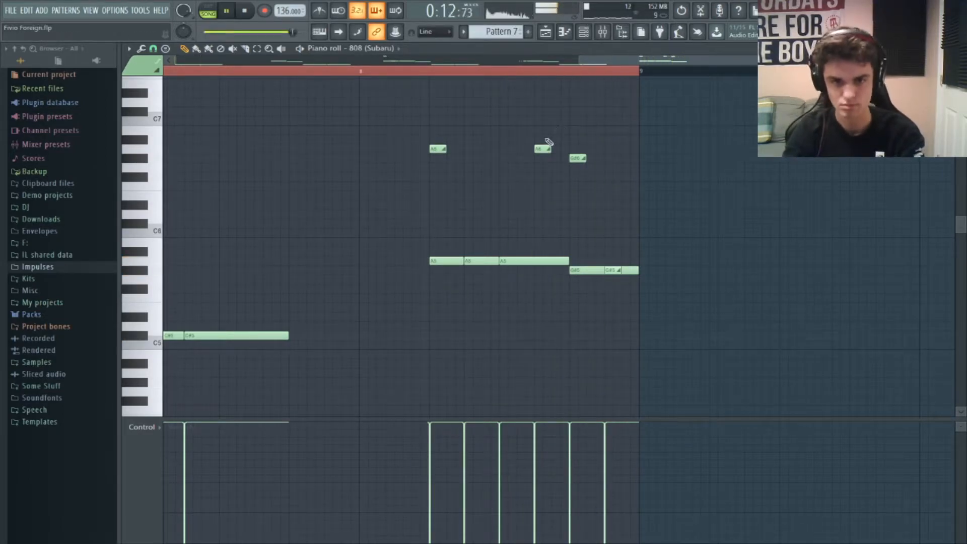
key(space)
drag(568, 262, 542, 263)
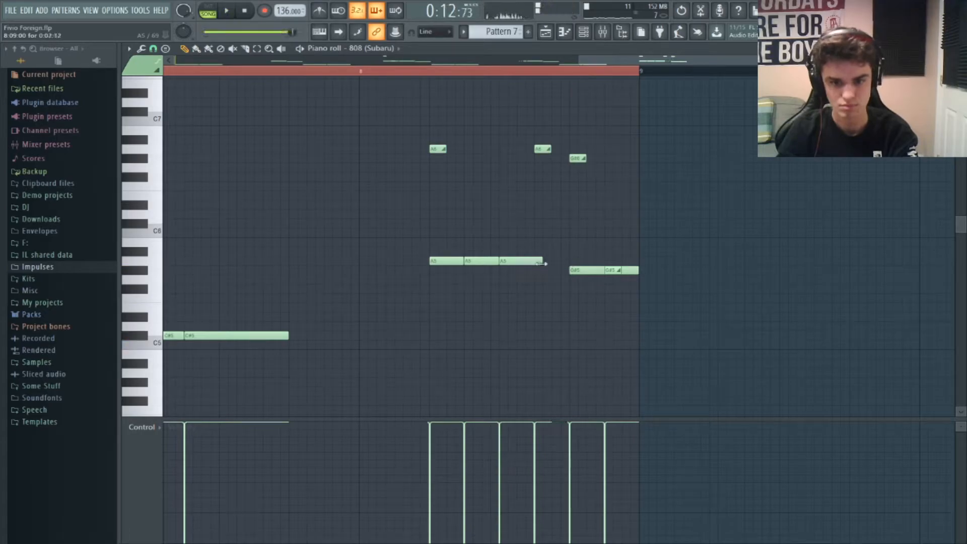
key(space)
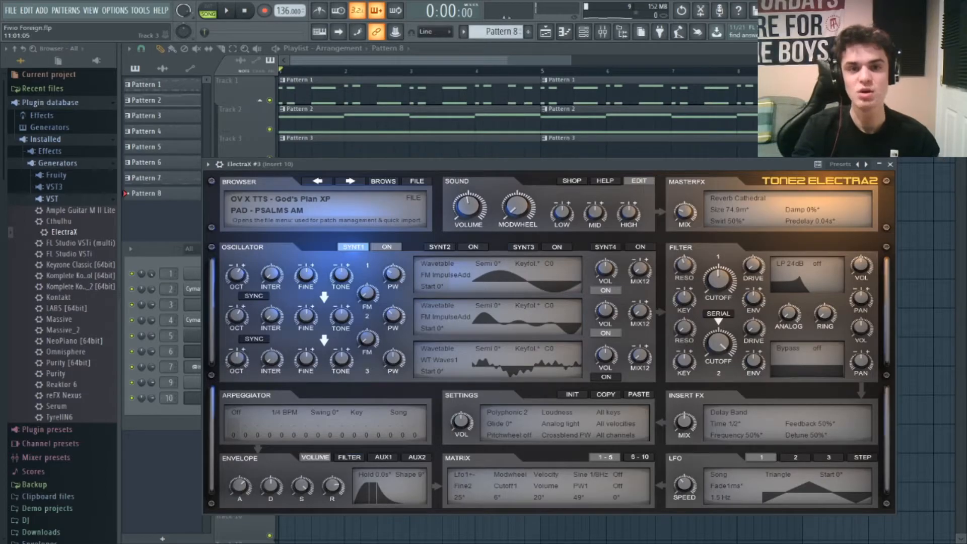
- Close the ElectraX #3 window, place Pattern 8 at bar 1 on Track 8 and record a melody for ElectraX #3
click(889, 164)
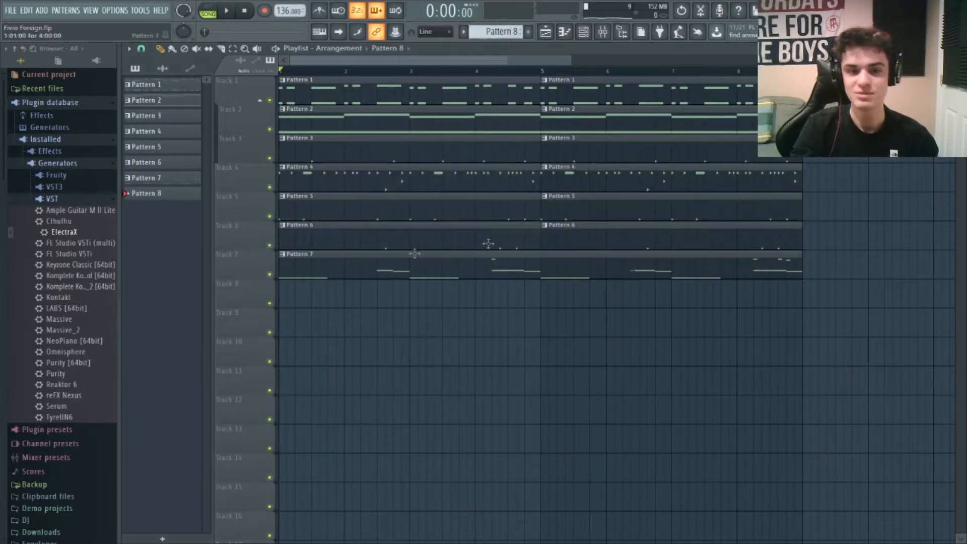
drag(331, 297, 295, 307)
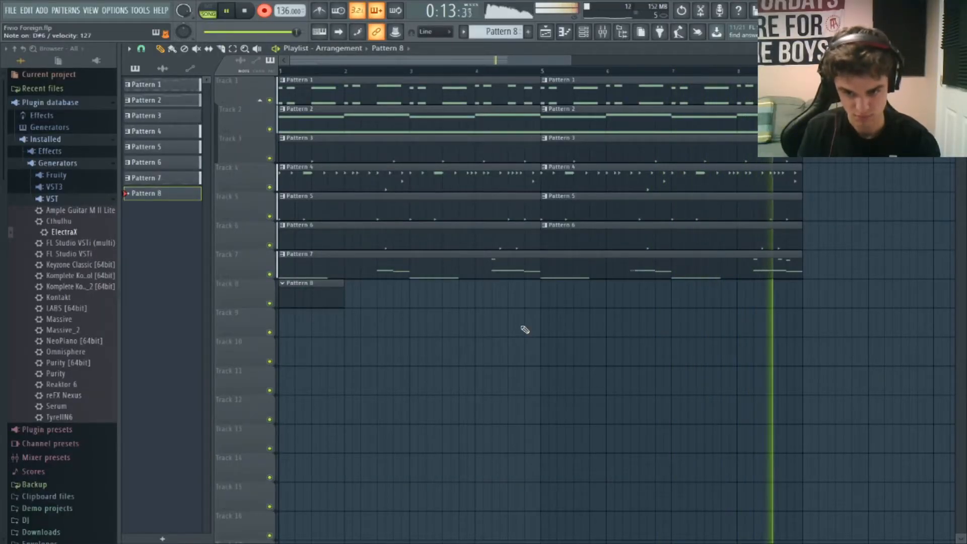
key(space)
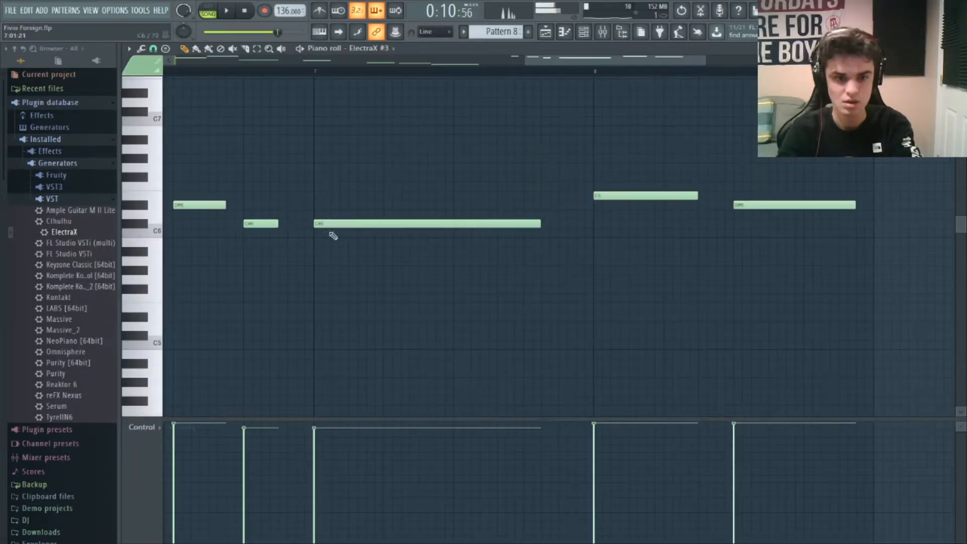
- In bar 8 of the ElectraX #3 melody, move the first note to G#6, shorten it to four steps and add a four-step E6 on step 5
drag(570, 62, 584, 62)
scroll(565, 148, up, 2)
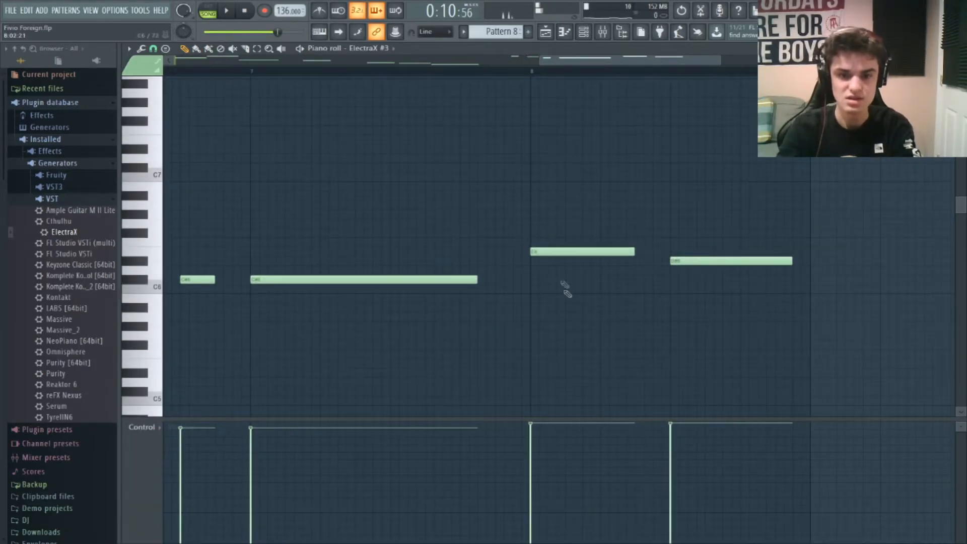
drag(552, 251, 555, 217)
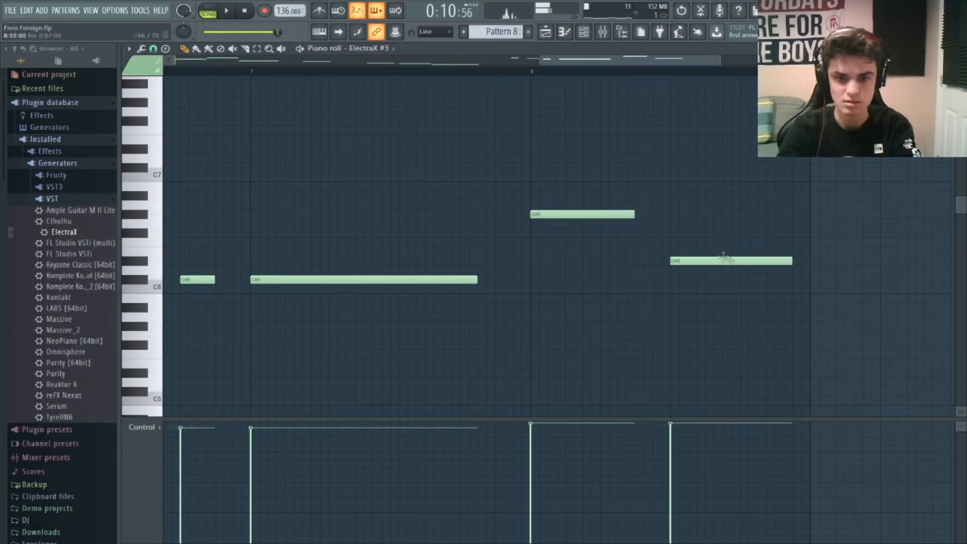
key(space)
drag(629, 215, 607, 251)
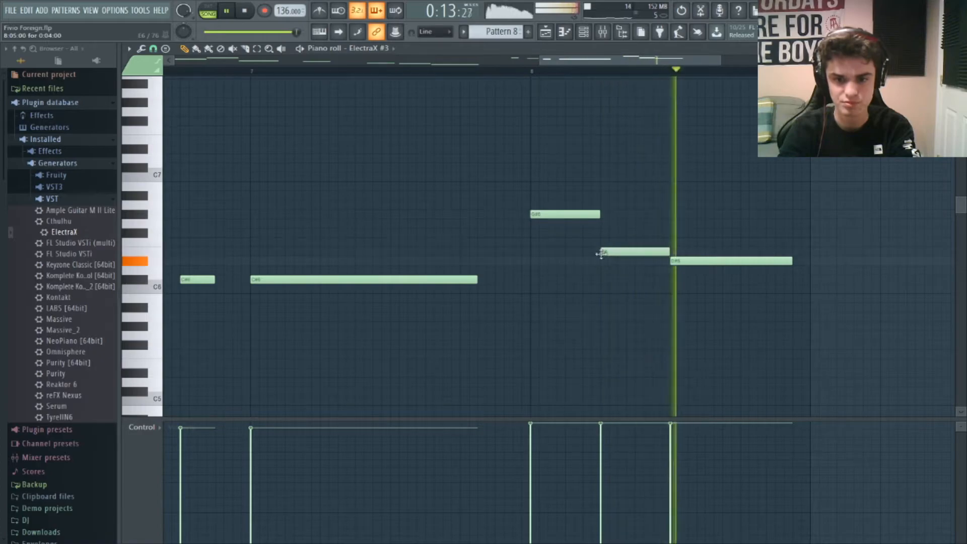
key(space)
- Shorten the D#6 on step 9 of bar 8 to four steps and add a four-step E6 on step 13
drag(791, 263, 741, 262)
key(space)
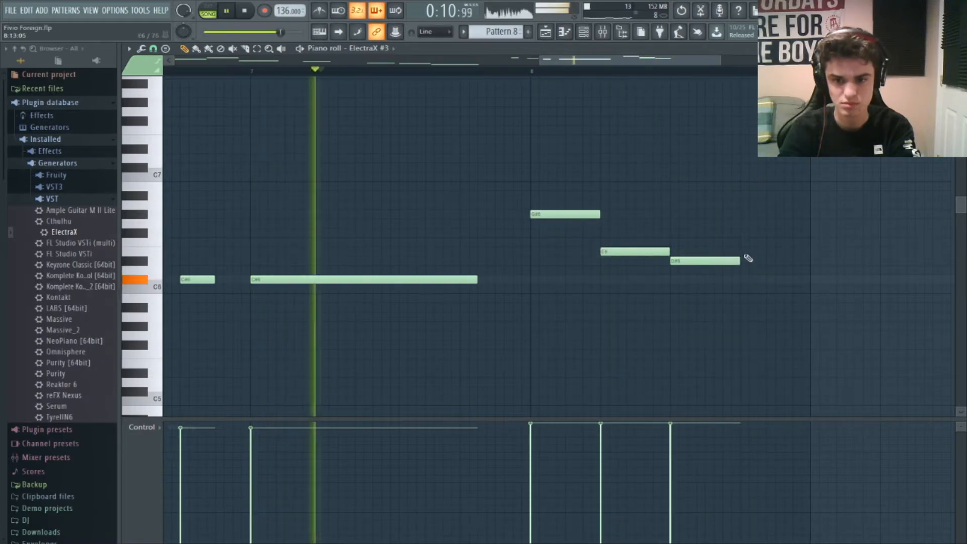
click(745, 252)
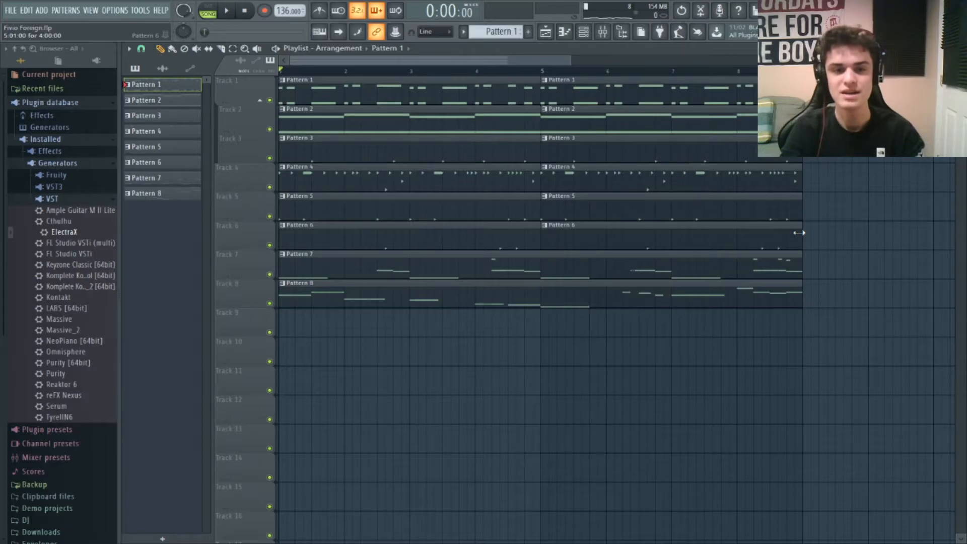
- Play back the eight-bar loop with all eight patterns from the start of the playlist
key(space)
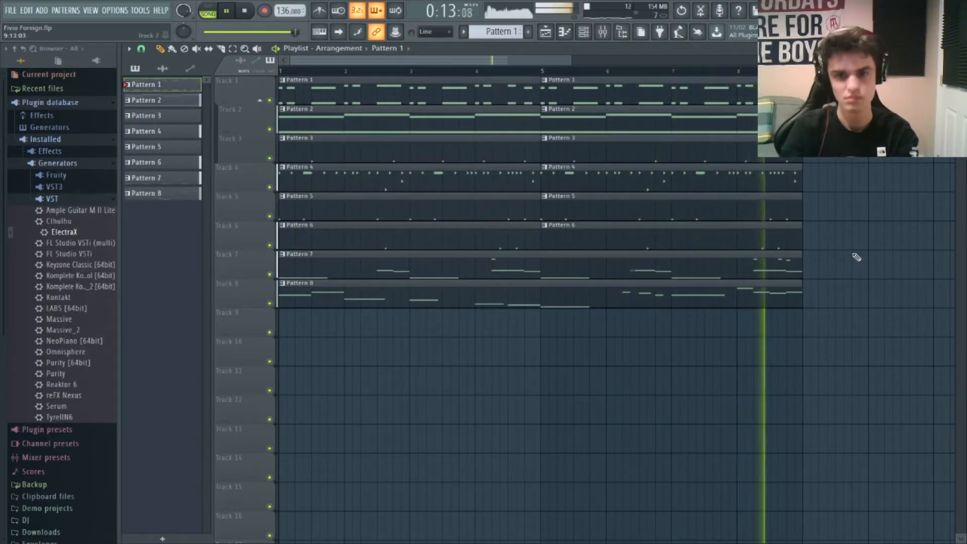
key(space)
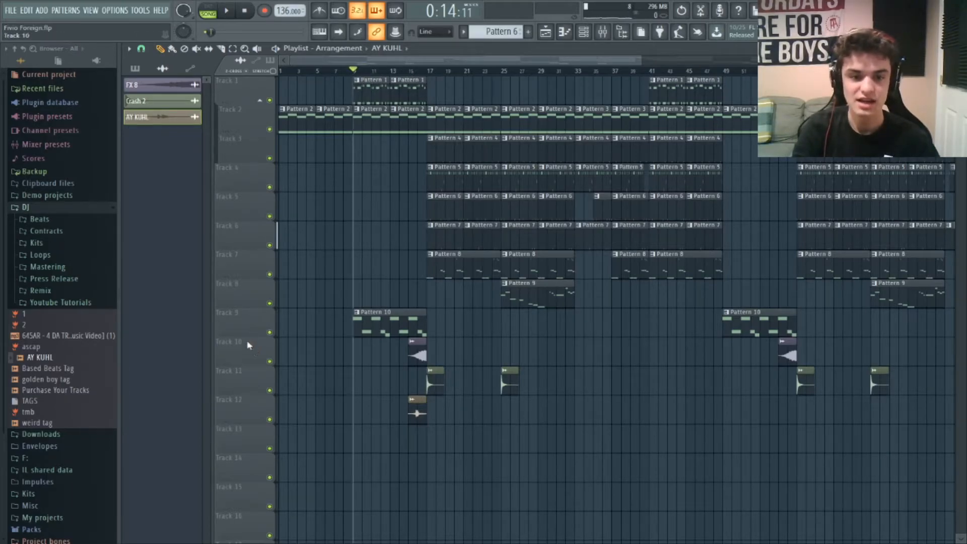
- Listen to Pattern 10 on Track 9 in solo from bar 9 and restore the other tracks
right_click(270, 333)
key(space)
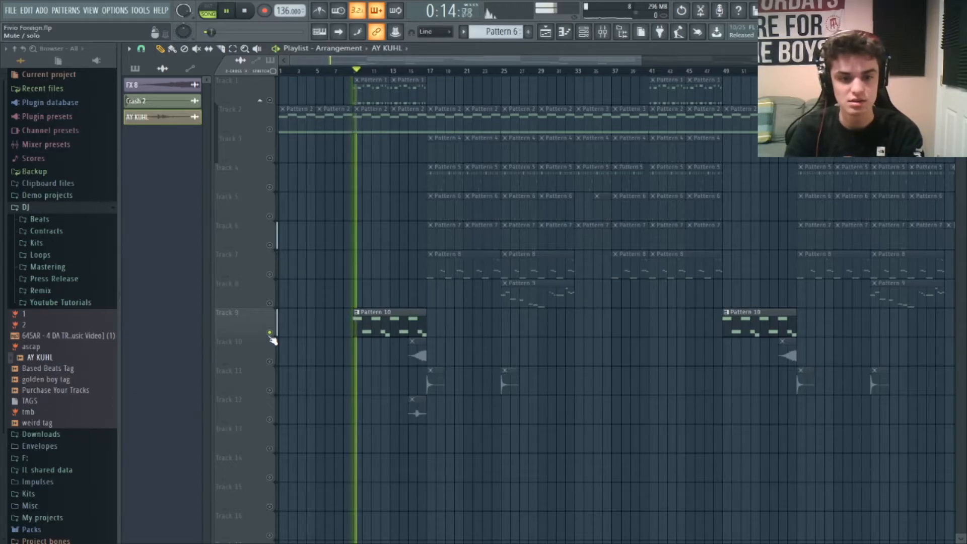
right_click(270, 332)
key(space)
- Listen to the FX 8 riser on Track 10 in solo from bar 15 and restore the other tracks
click(419, 69)
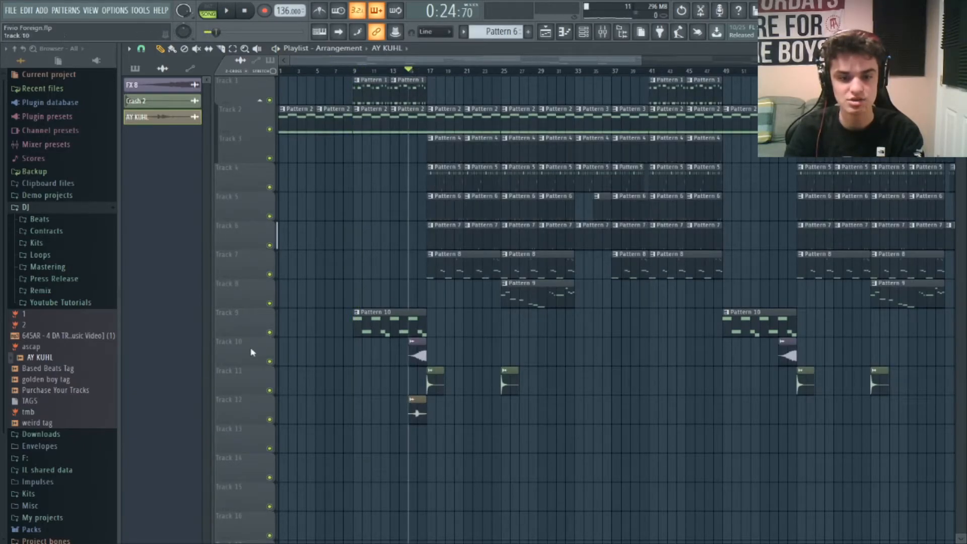
right_click(270, 361)
key(space)
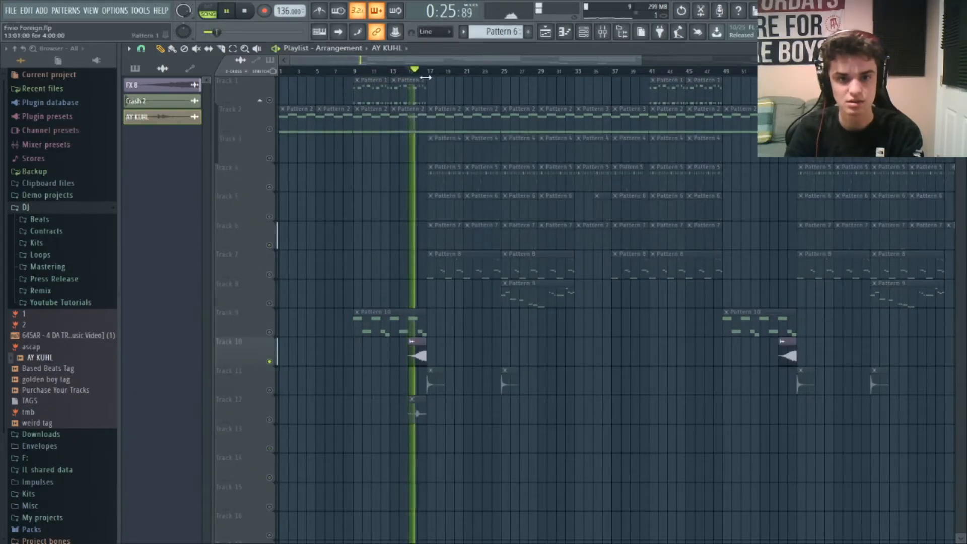
right_click(270, 362)
key(space)
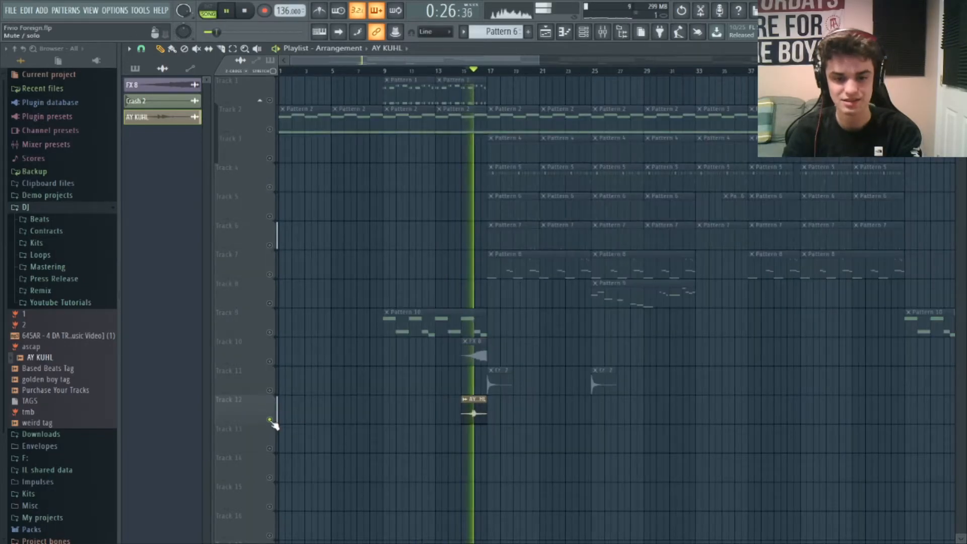
- Listen to the AY KUHL tag on Track 12 and the Crash 2 clip on Track 11 in solo, restoring all tracks after each
key(space)
right_click(272, 420)
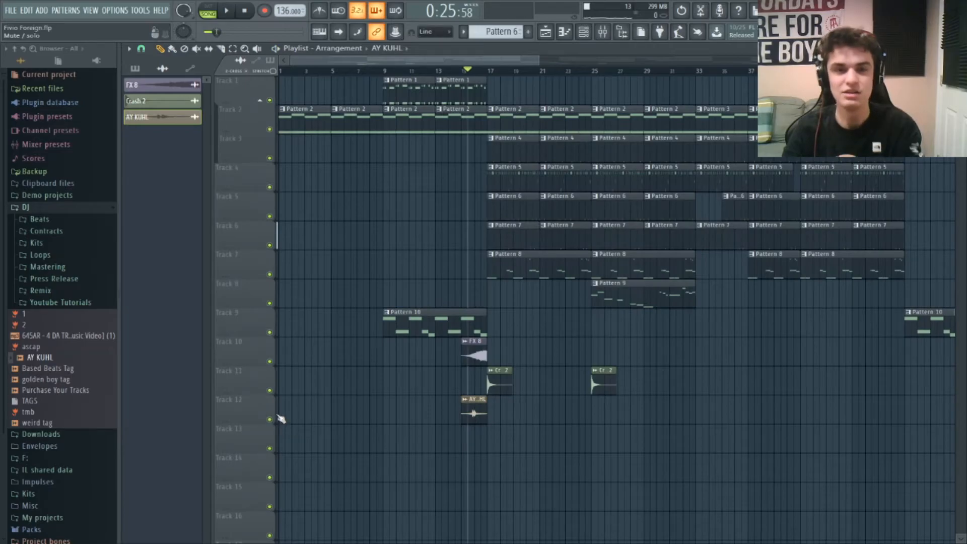
key(space)
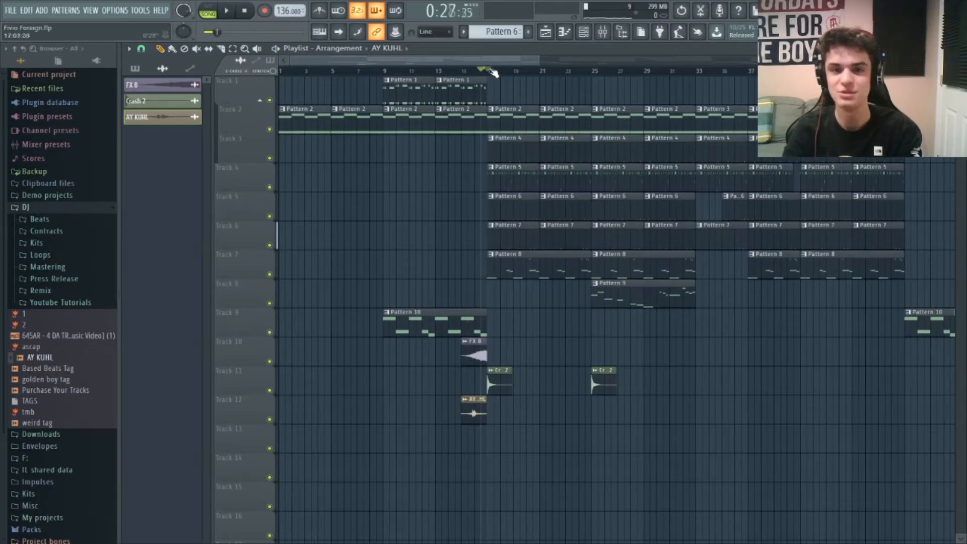
right_click(270, 391)
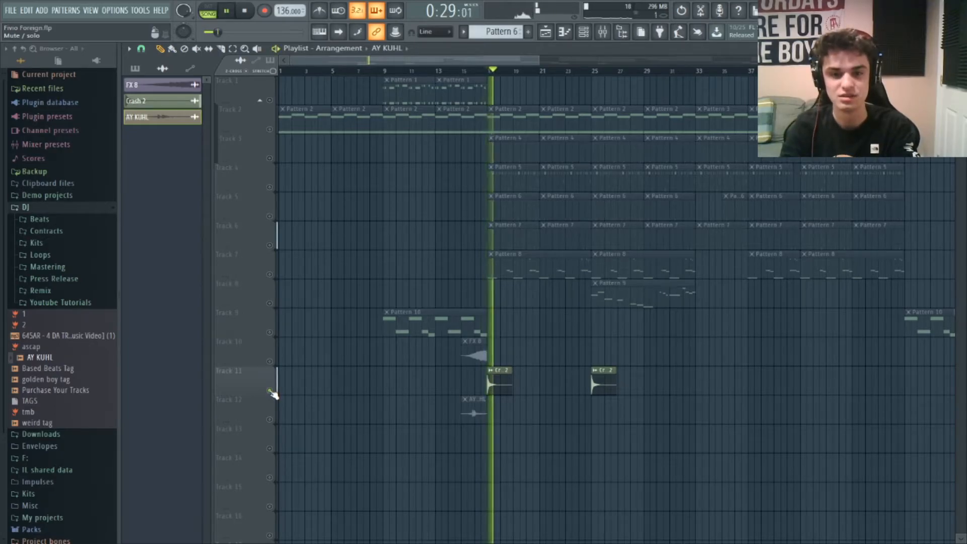
right_click(270, 391)
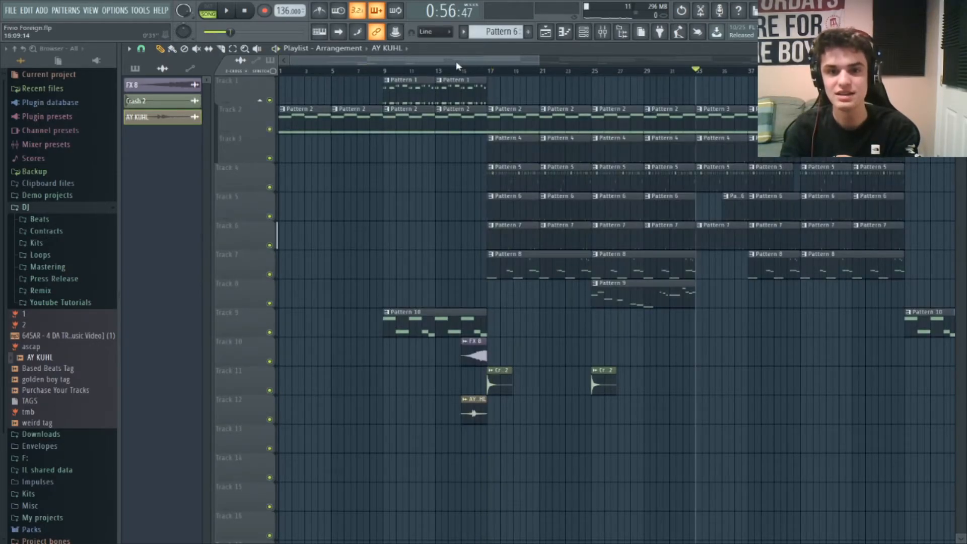
- Listen to the Track 2 melody in solo around bar 33, where Pattern 3 is placed, and restore the other tracks
drag(457, 61, 530, 62)
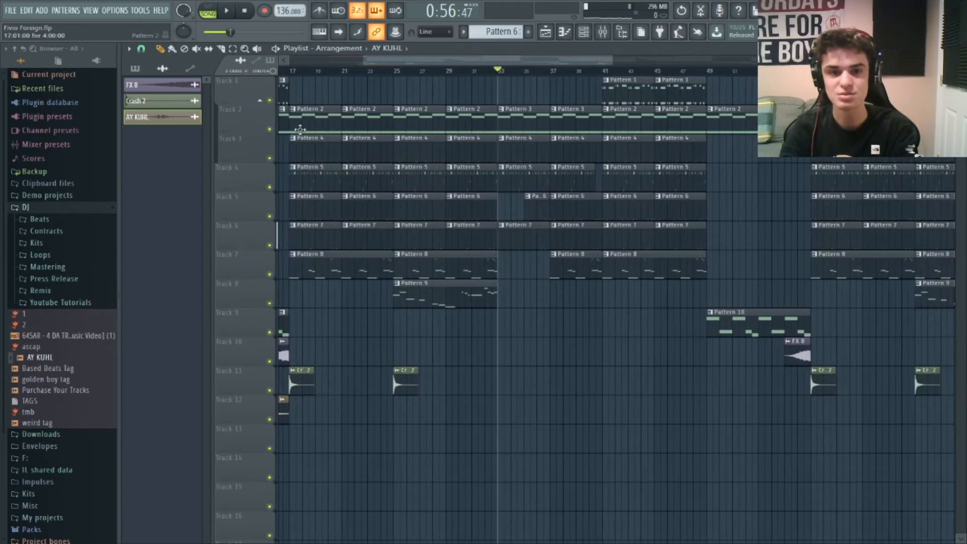
right_click(270, 129)
key(space)
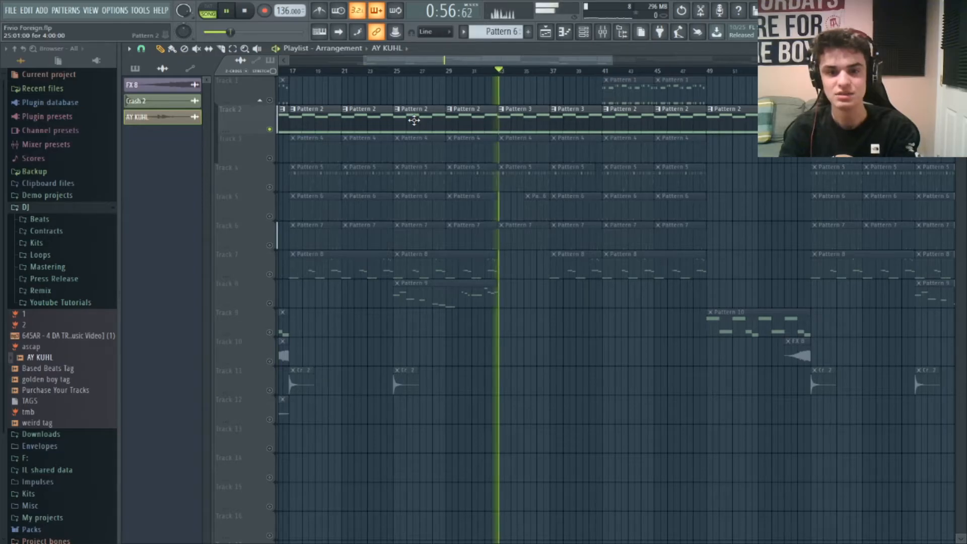
right_click(270, 130)
key(space)
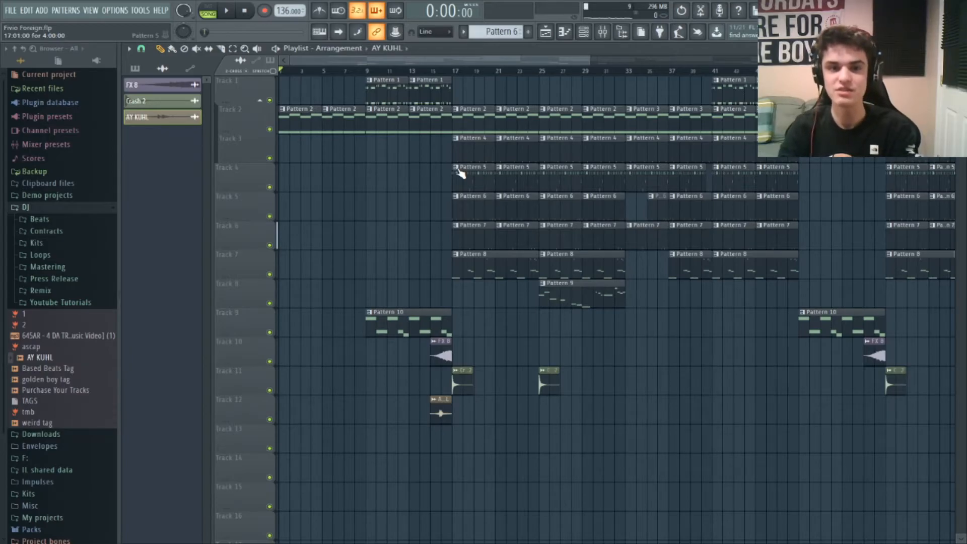
- Examine the full song arrangement section by section, from the intro at bar 1 through the drops and breakdowns to the ending
drag(333, 71, 465, 137)
drag(544, 61, 589, 61)
drag(446, 72, 527, 96)
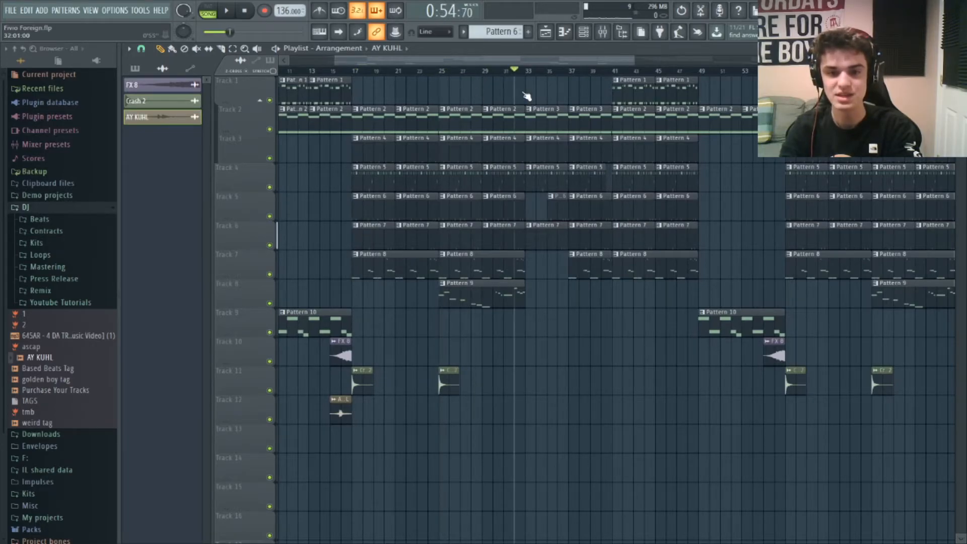
drag(577, 61, 632, 64)
drag(417, 75, 660, 61)
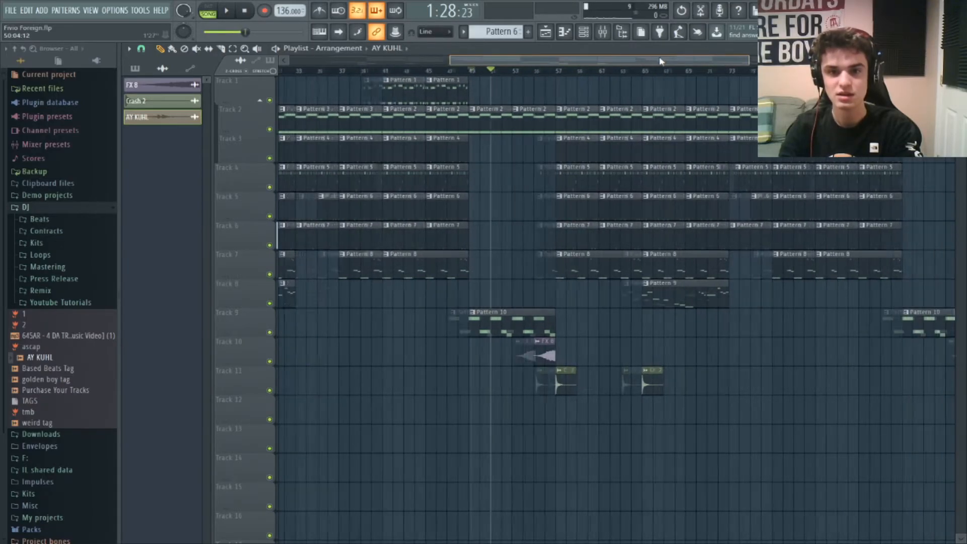
drag(512, 74, 488, 76)
drag(753, 60, 949, 60)
mouse_move(523, 73)
mouse_down()
mouse_move(515, 73)
mouse_move(573, 73)
mouse_move(496, 73)
mouse_move(533, 73)
mouse_up()
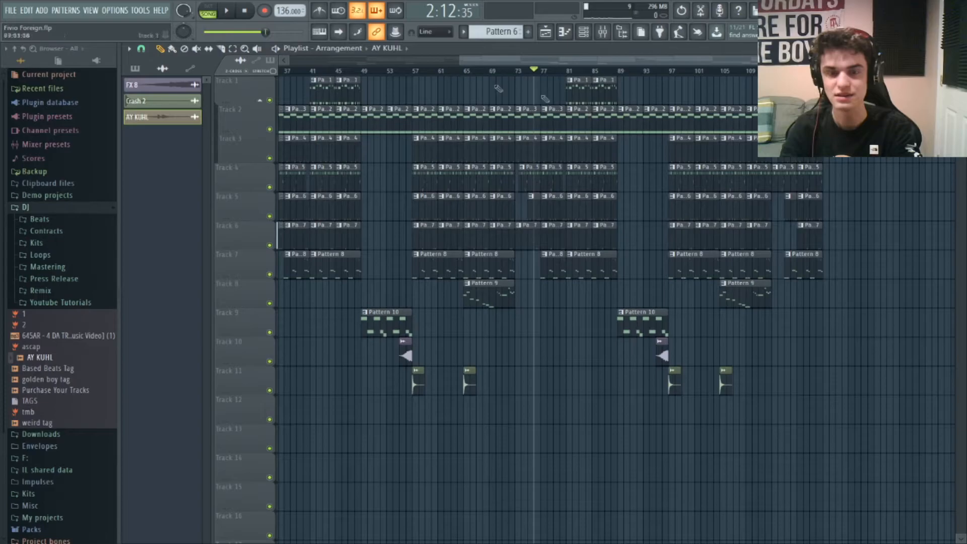
drag(473, 55, 576, 61)
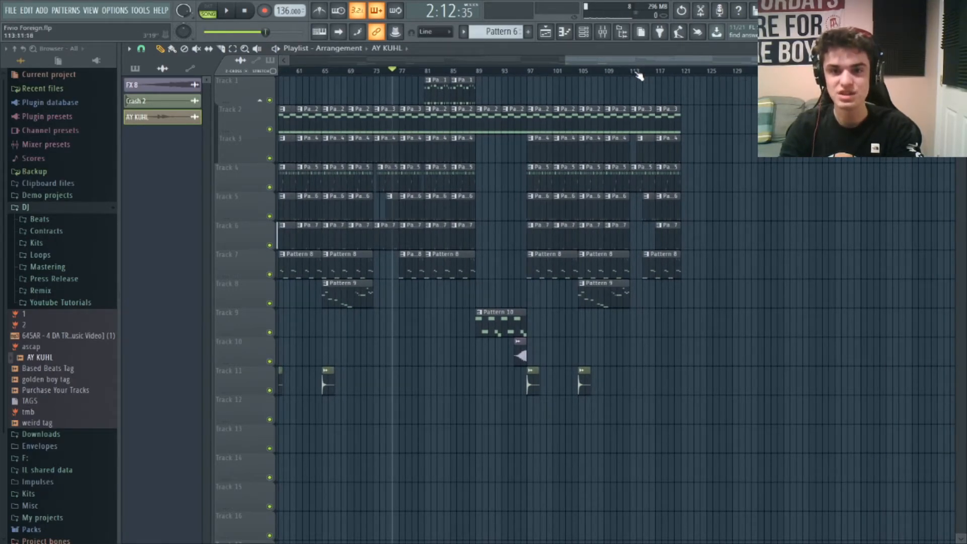
drag(637, 73, 657, 103)
mouse_move(801, 60)
mouse_down()
mouse_move(851, 59)
mouse_move(800, 60)
mouse_up()
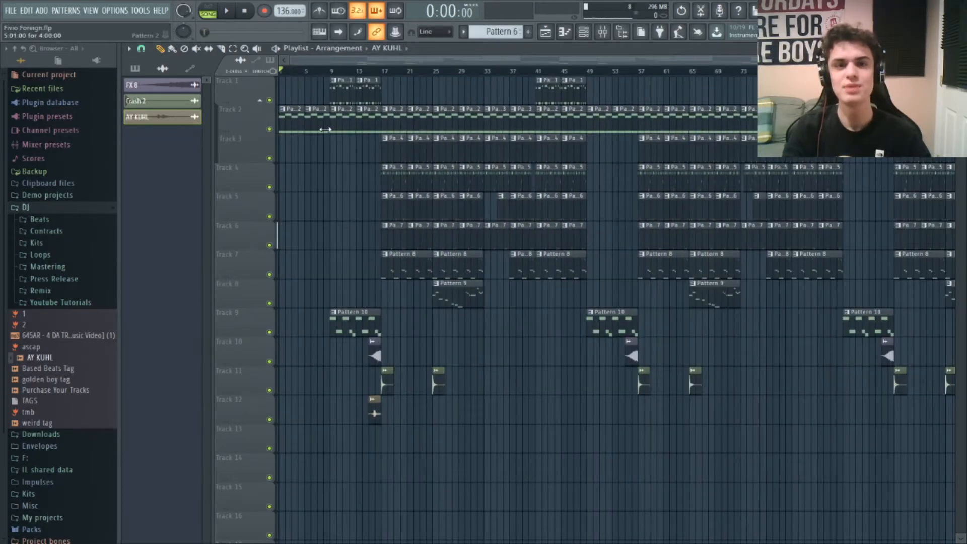